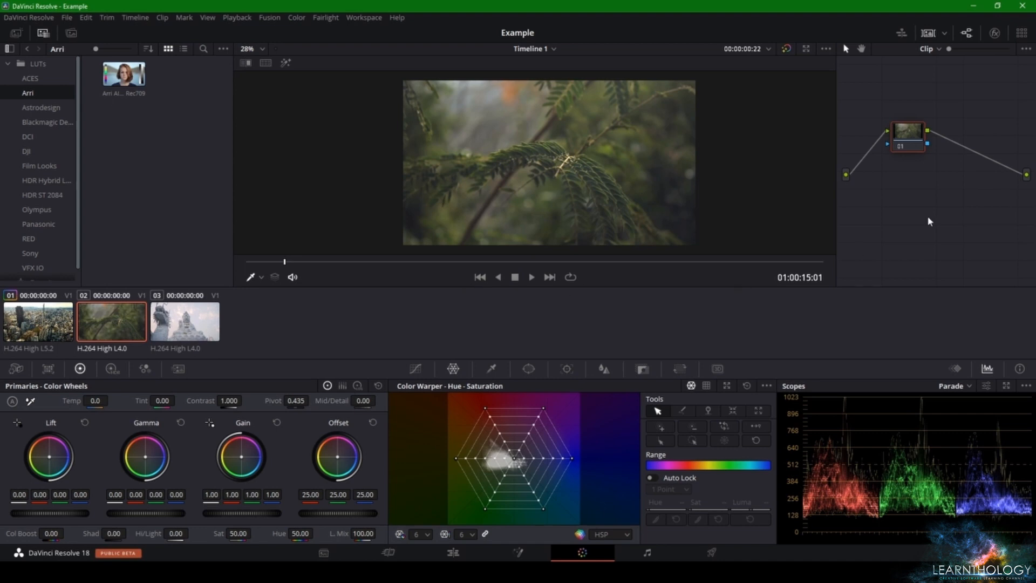
# - Select the fern branch clip (clip 02) for grading in the Color Warper and hide the clip thumbnails
pyautogui.click(925, 34)
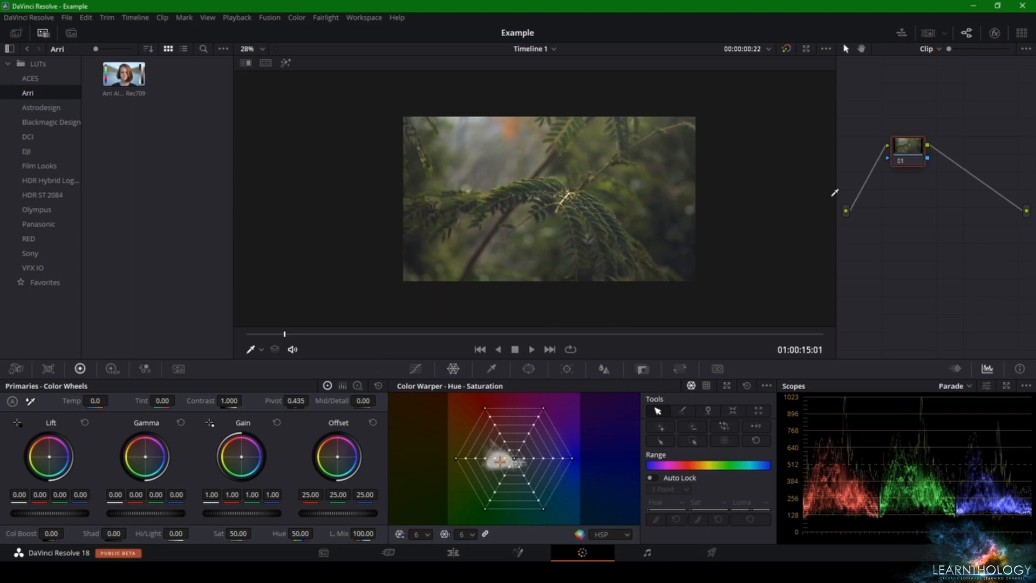
pyautogui.click(928, 34)
pyautogui.click(48, 326)
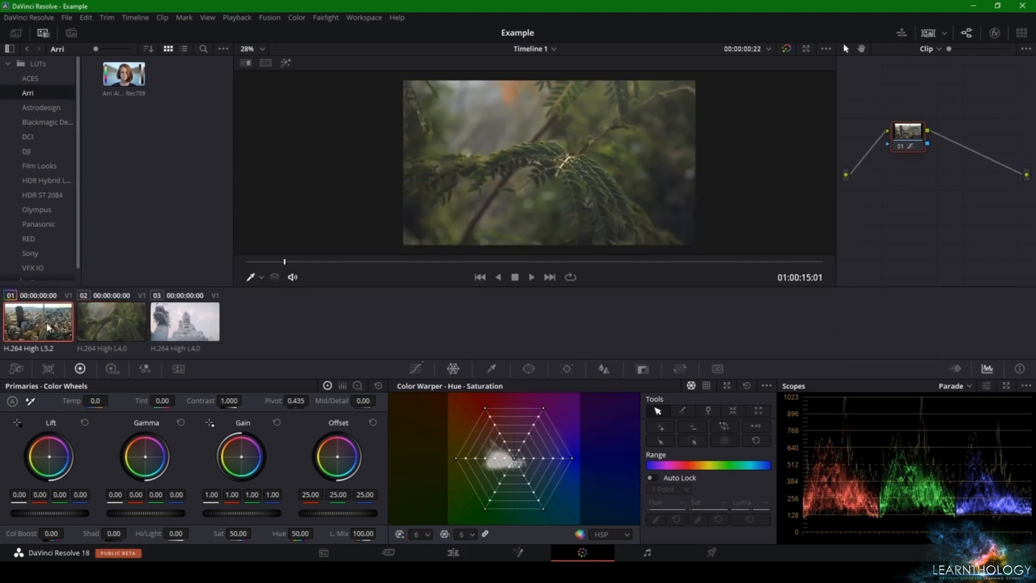
pyautogui.click(414, 368)
pyautogui.click(452, 368)
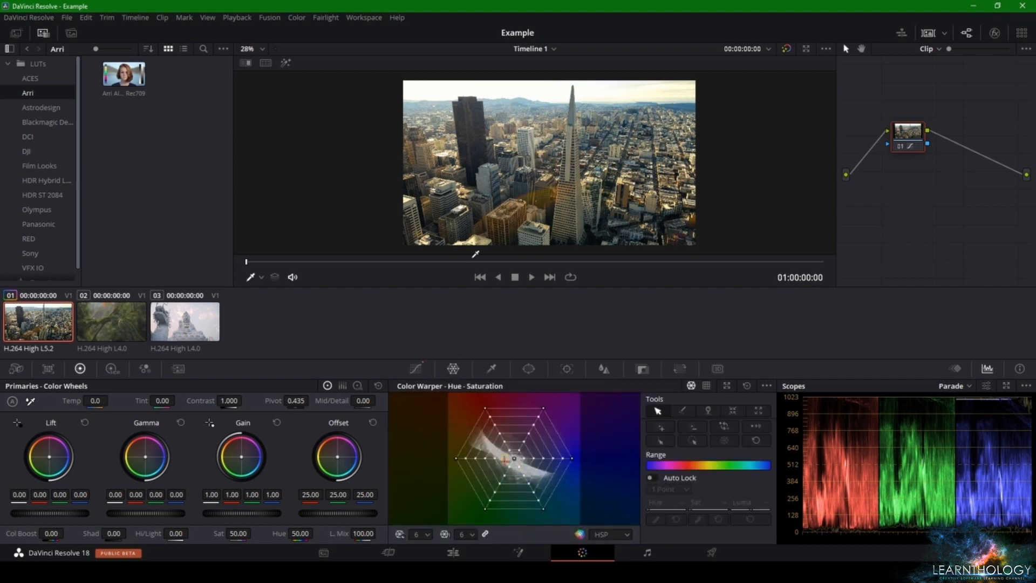
pyautogui.click(114, 325)
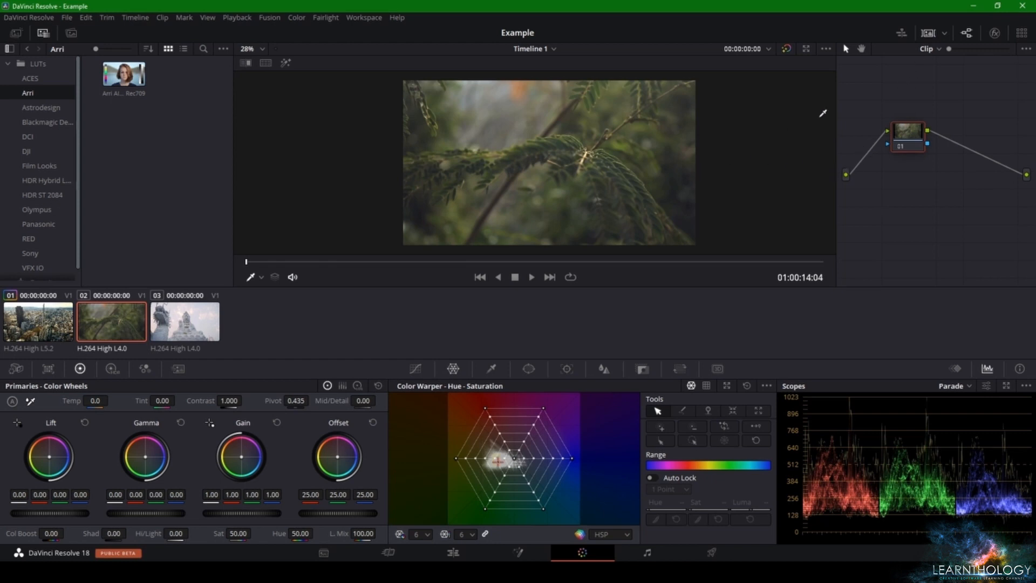
pyautogui.click(928, 32)
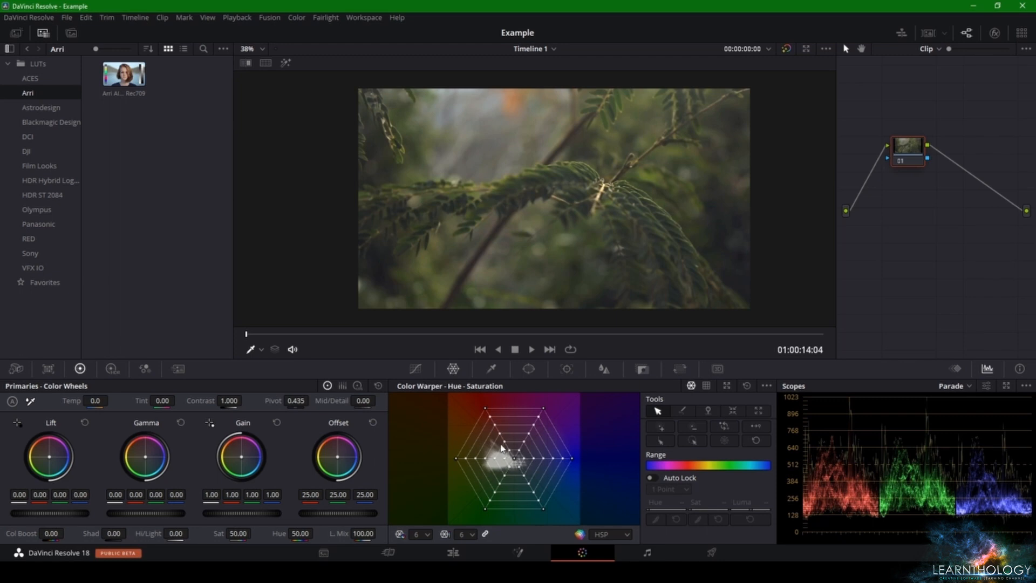
# - Try pulling the red, magenta and green outer points of the Color Warper grid in to the centre, undoing the changes
pyautogui.click(485, 409)
pyautogui.moveTo(486, 410); pyautogui.dragTo(506, 446)
pyautogui.click(456, 457)
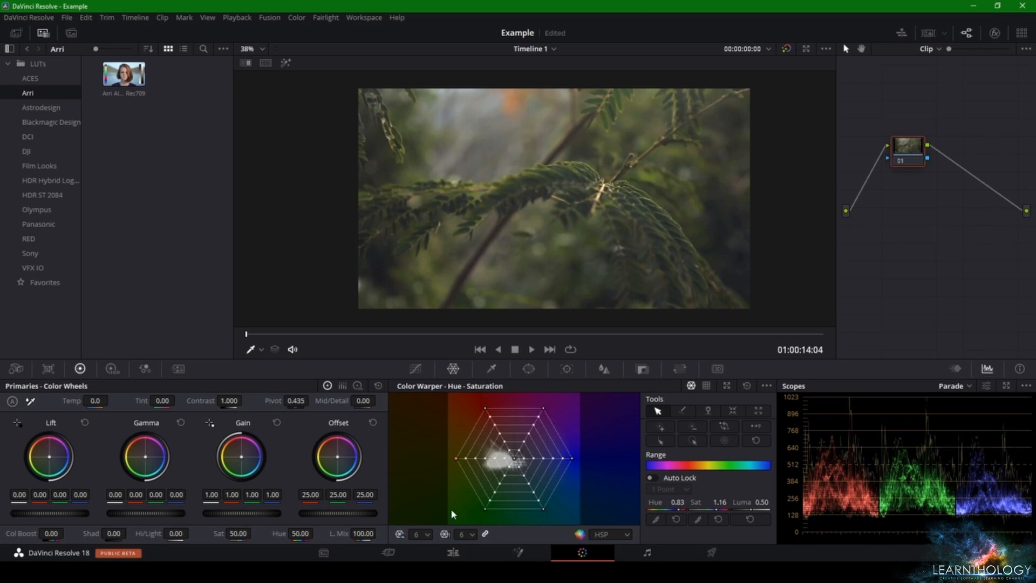
pyautogui.click(514, 458)
pyautogui.click(544, 411)
pyautogui.moveTo(544, 411); pyautogui.dragTo(515, 462)
pyautogui.hotkey('ctrl', 'z')
pyautogui.click(485, 509)
pyautogui.moveTo(485, 510); pyautogui.dragTo(514, 459)
pyautogui.hotkey('ctrl', 'z')
# - Add an alpha output to the node graph and connect node 01's key output to it
pyautogui.rightClick(897, 238)
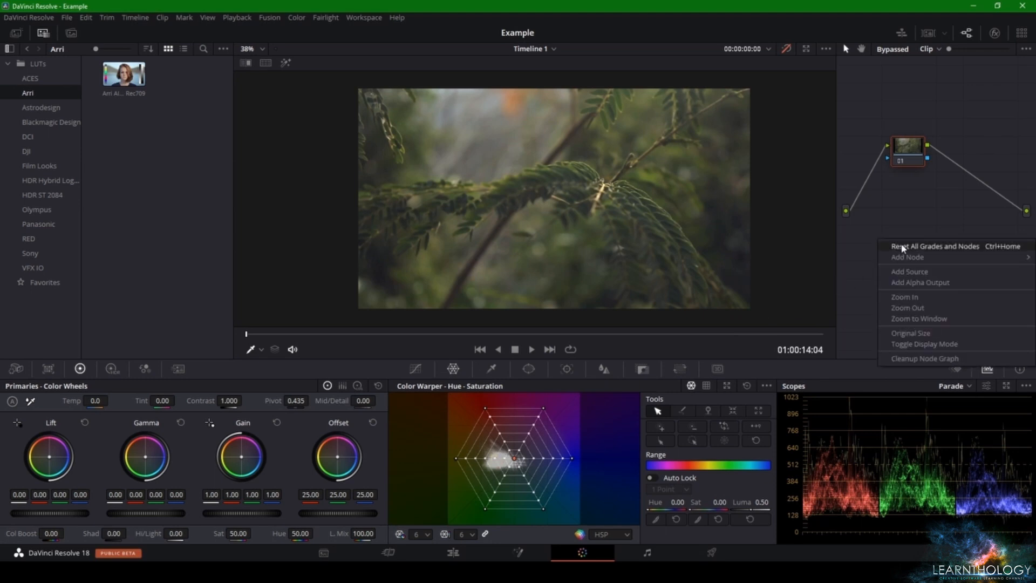
pyautogui.click(909, 278)
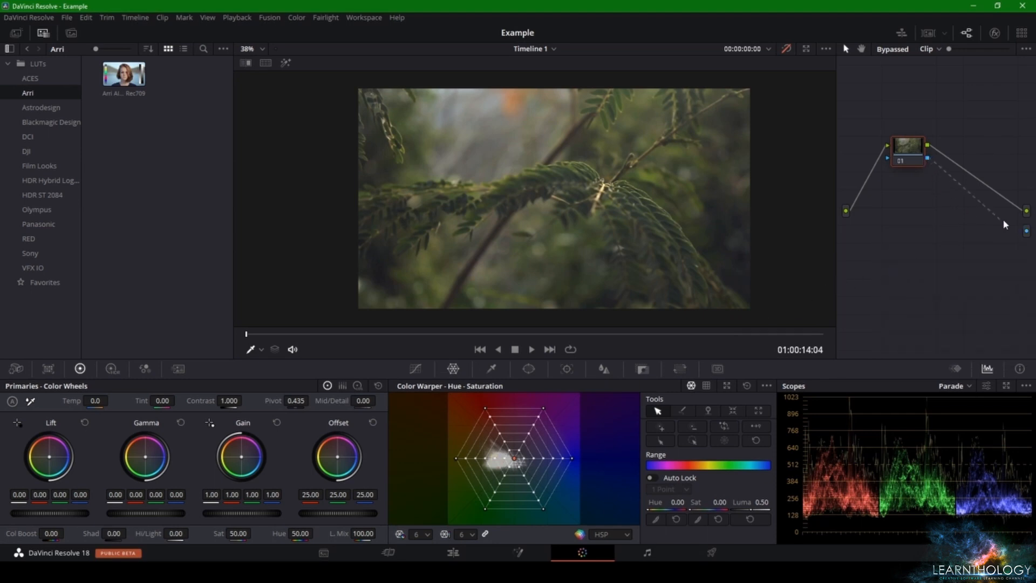
pyautogui.moveTo(1005, 224); pyautogui.dragTo(1025, 231)
# - Try desaturating yellow, green and red by pulling their warper points to the centre, view the grade without bypass, and undo it
pyautogui.moveTo(455, 458); pyautogui.dragTo(515, 458)
pyautogui.moveTo(485, 509); pyautogui.dragTo(509, 455)
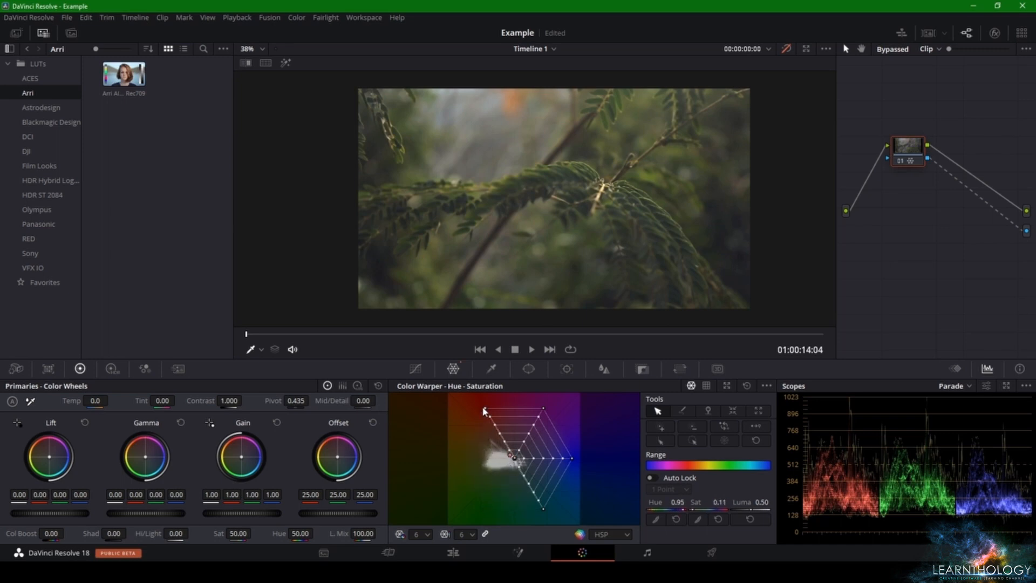
pyautogui.moveTo(484, 411); pyautogui.dragTo(513, 456)
pyautogui.scroll(1, 761, 66)
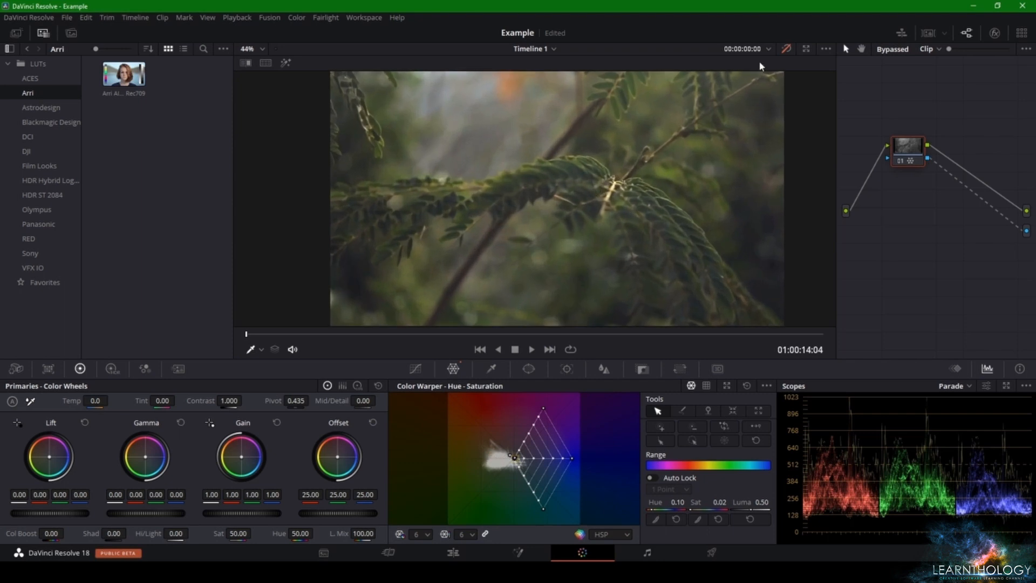
pyautogui.click(786, 49)
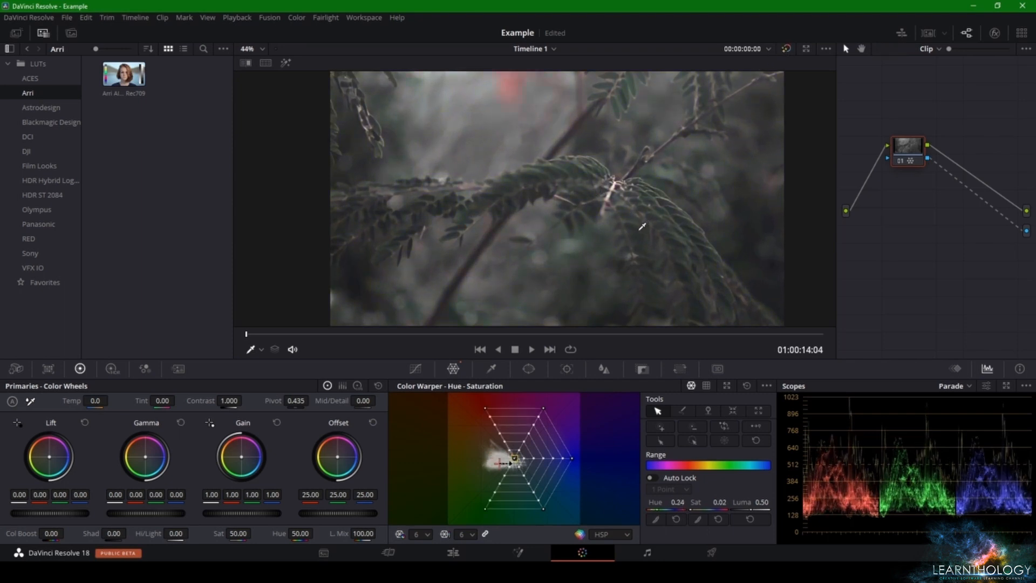
pyautogui.hotkey('ctrl', 'z')
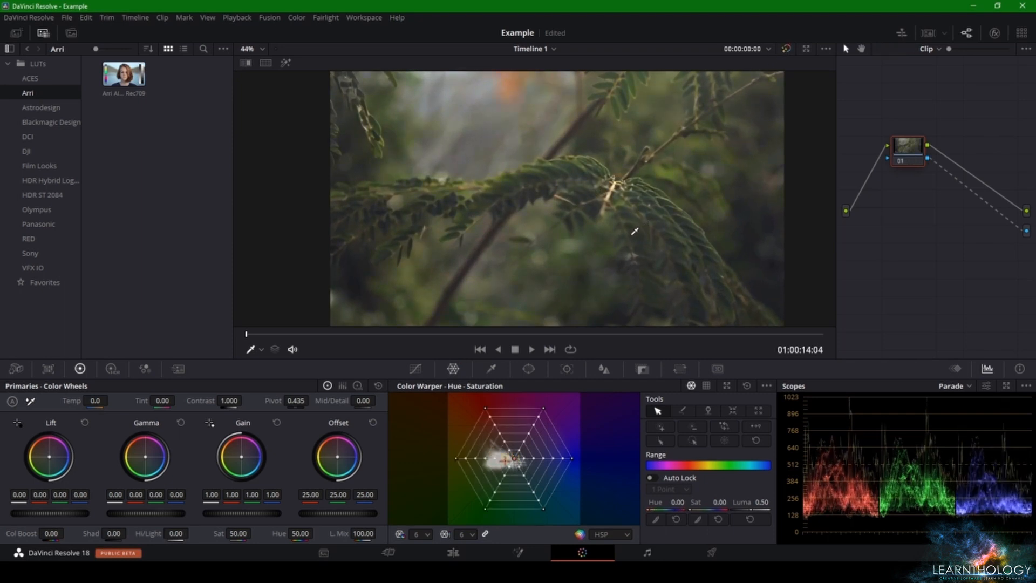
# - Compare the fern image with the color grades bypassed and enabled
pyautogui.click(786, 48)
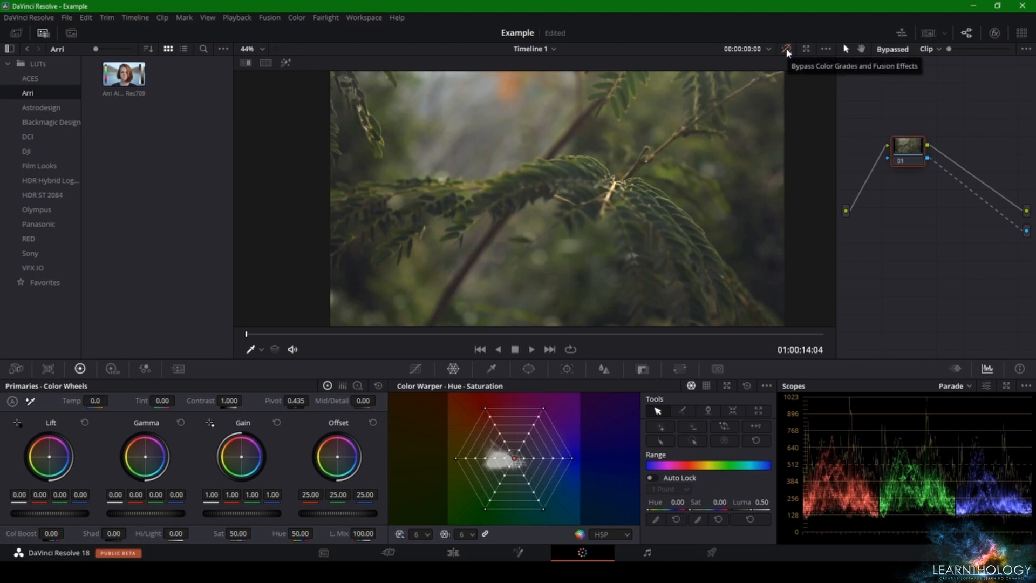
pyautogui.click(786, 50)
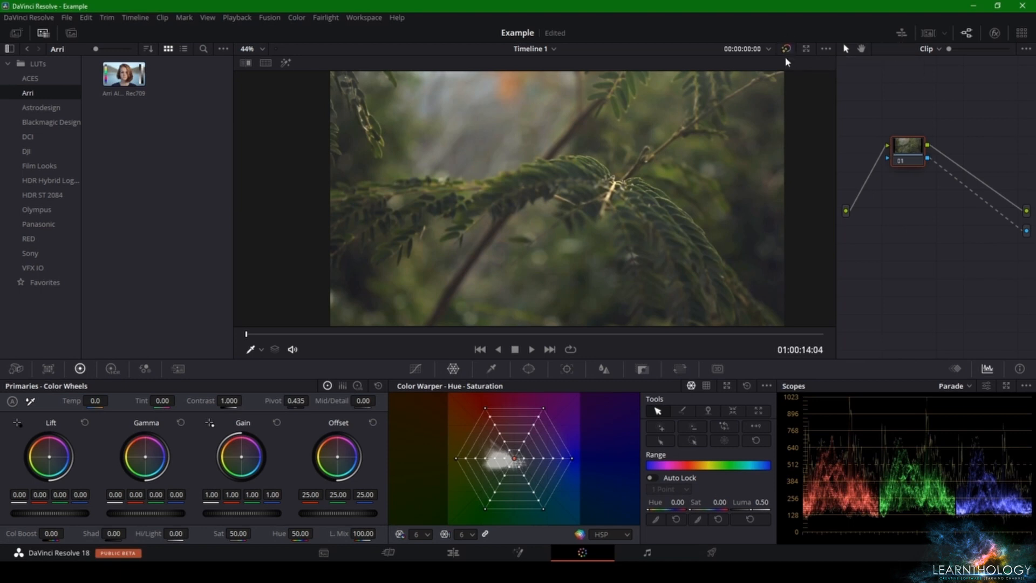
pyautogui.click(786, 48)
pyautogui.click(787, 50)
# - Try pulling the yellow warper point partway inward to about hue 0.85 and saturation 0.43, and undo it
pyautogui.click(456, 459)
pyautogui.moveTo(456, 458); pyautogui.dragTo(493, 460)
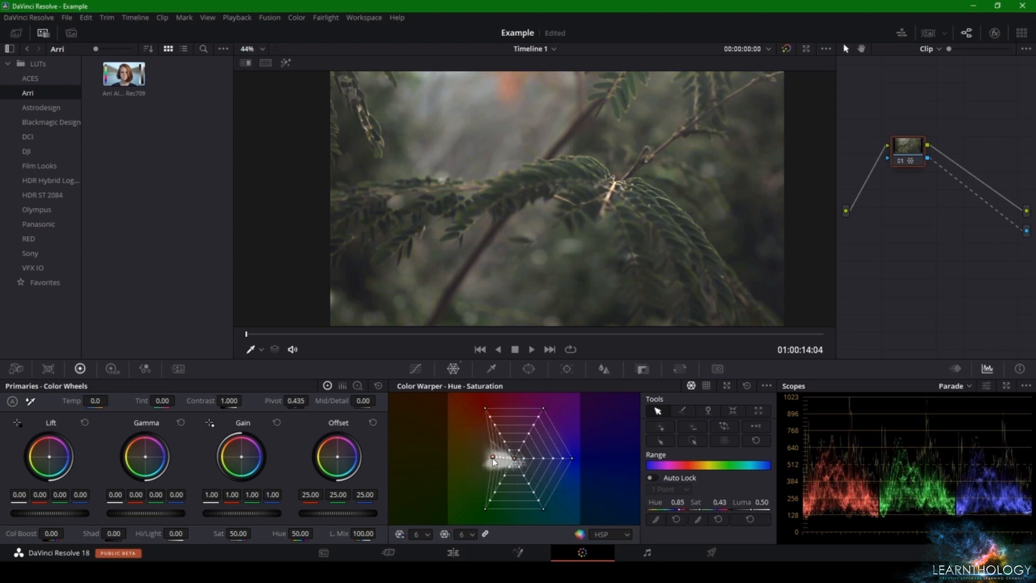
pyautogui.hotkey('ctrl', 'z')
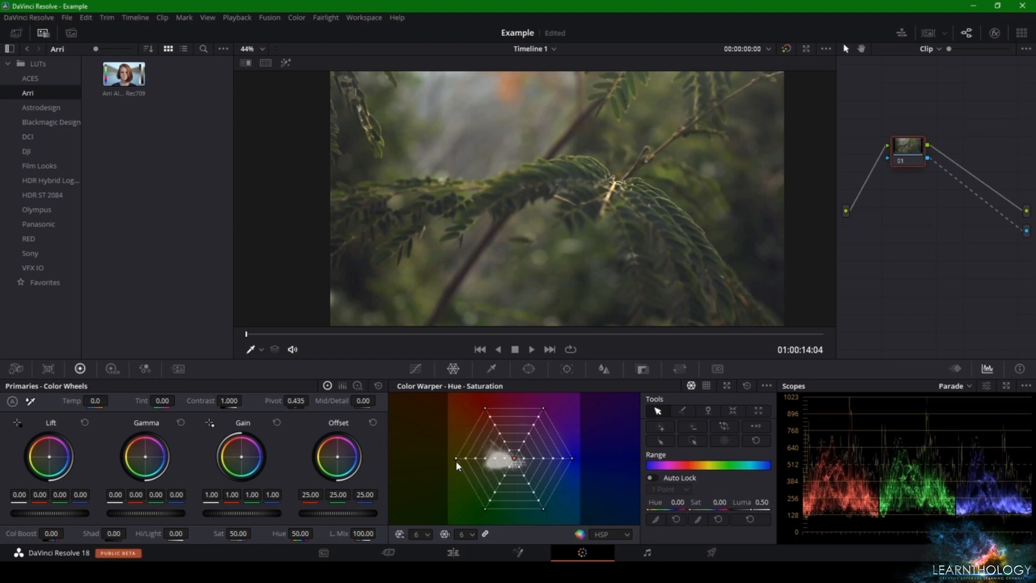
# - Try desaturating the foliage by pulling the yellow and green warper points to the centre, inspect the image, and undo both changes
pyautogui.click(489, 194)
pyautogui.click(490, 495)
pyautogui.moveTo(492, 498); pyautogui.dragTo(515, 460)
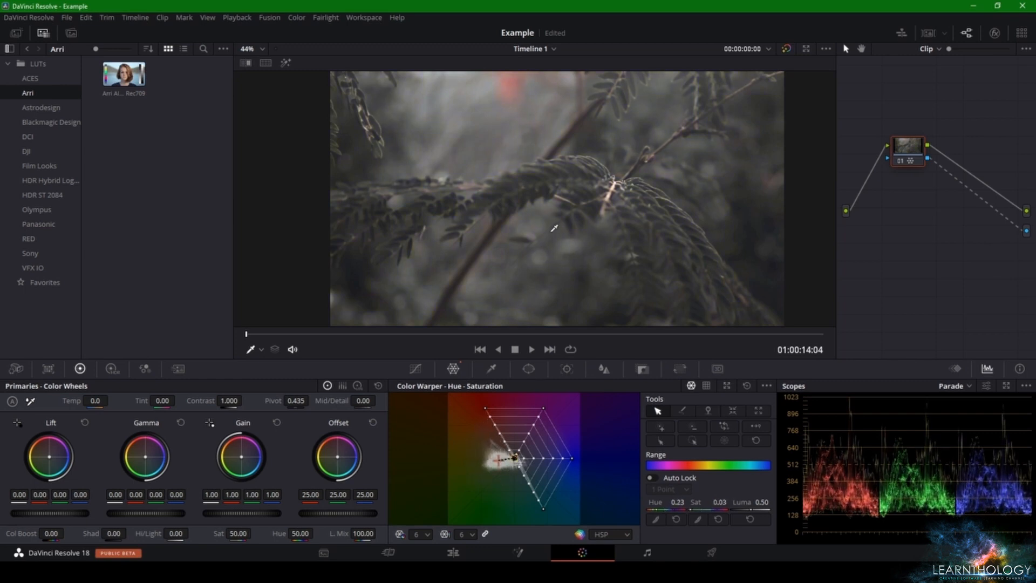
pyautogui.scroll(-5, 598, 210)
pyautogui.scroll(5, 597, 211)
pyautogui.scroll(-2, 597, 211)
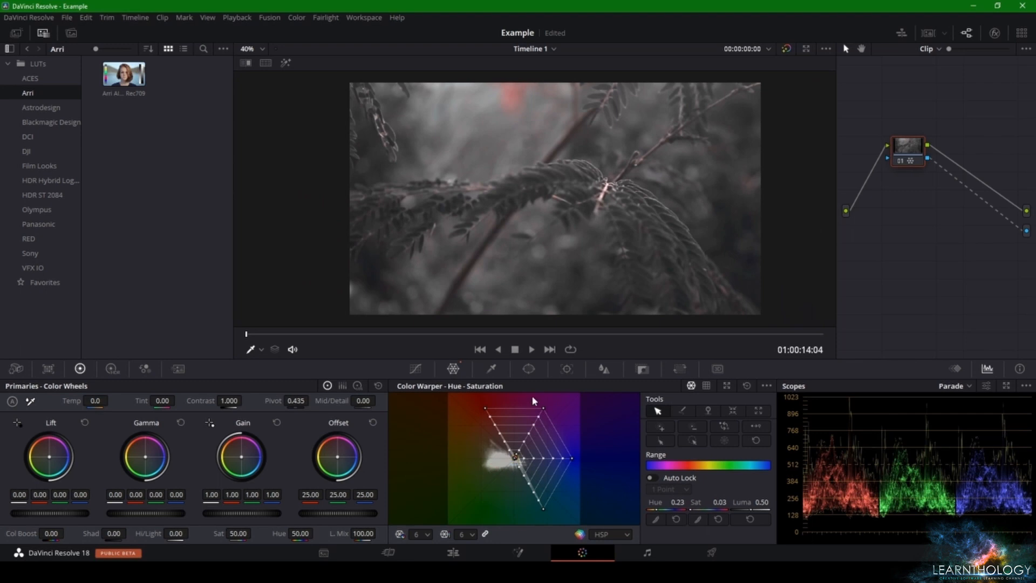
pyautogui.hotkey('ctrl', 'z')
pyautogui.hotkey('ctrl', 'z')
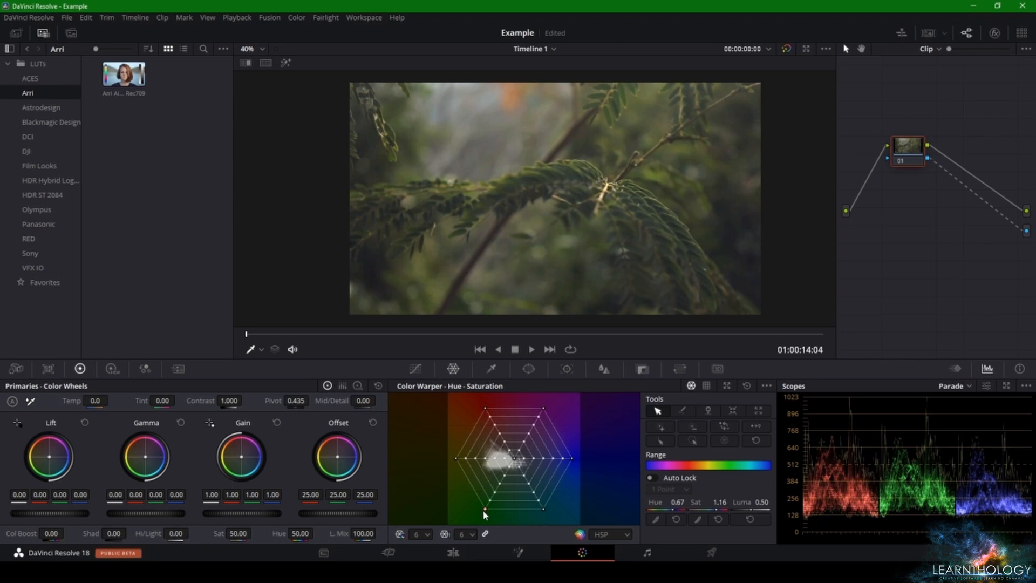
# - Try shifting the green and yellow warper points across to blue, about hue 0.34 and 0.45, and reset the Color Warper
pyautogui.moveTo(487, 502); pyautogui.dragTo(491, 500)
pyautogui.hotkey('ctrl', 'z')
pyautogui.moveTo(483, 508); pyautogui.dragTo(604, 461)
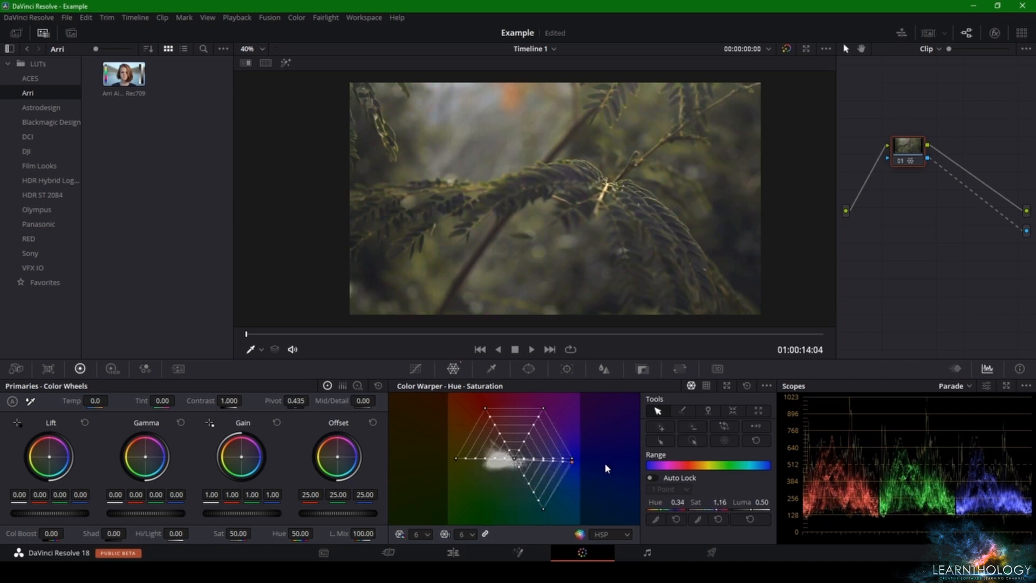
pyautogui.moveTo(457, 463); pyautogui.dragTo(575, 507)
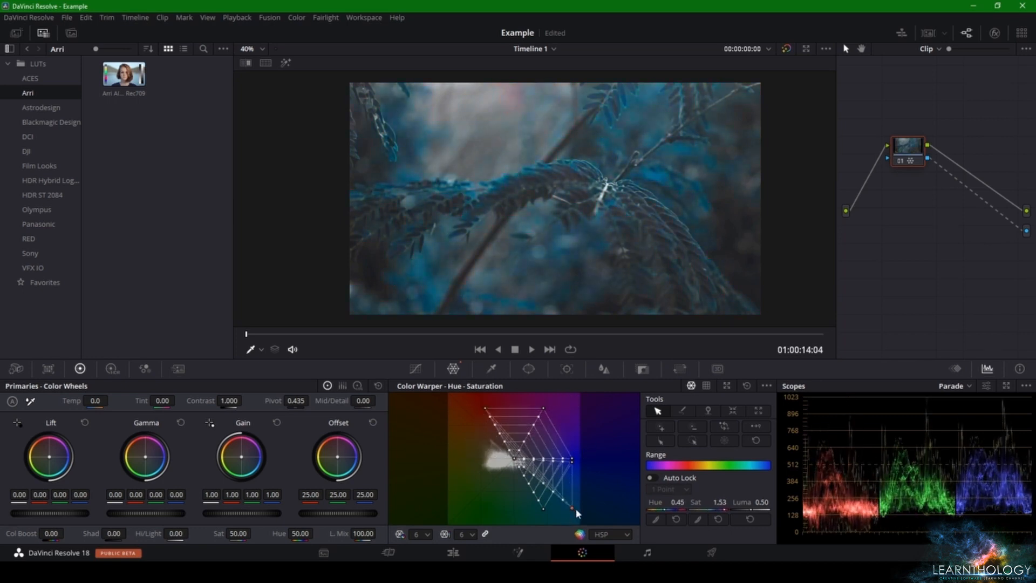
pyautogui.click(746, 386)
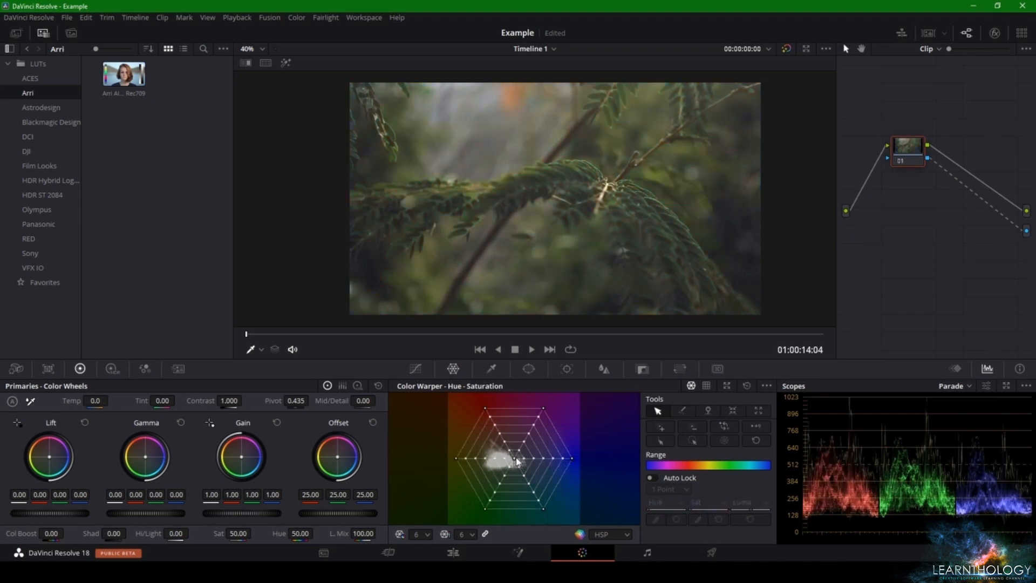
# - Try moving the warper's centre point and stretching the red point outward to about hue 0.94 and saturation 1.47, undoing both
pyautogui.moveTo(516, 461); pyautogui.dragTo(526, 486)
pyautogui.hotkey('ctrl', 'z')
pyautogui.moveTo(485, 408); pyautogui.dragTo(445, 410)
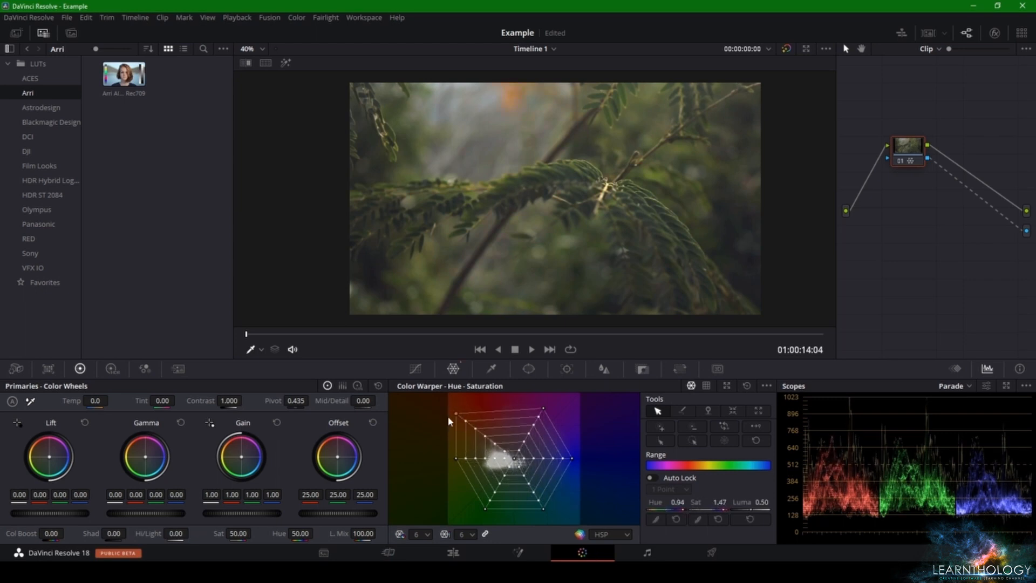
pyautogui.hotkey('ctrl', 'z')
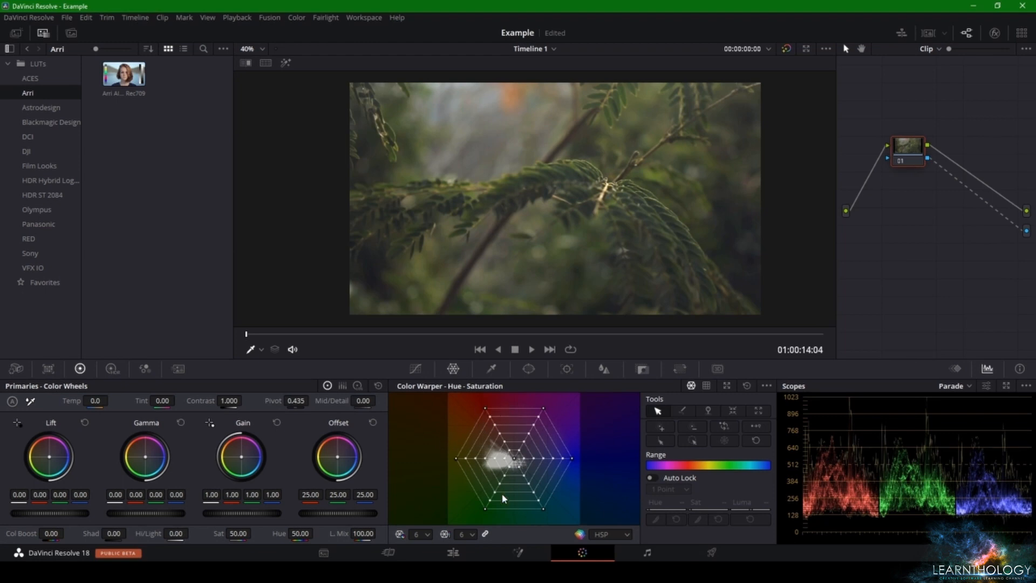
# - Try shifting the red warper point outward to about hue 0.04 and saturation 1.21, and pulling it to the centre, undoing both
pyautogui.moveTo(485, 413)
pyautogui.mouseDown()
pyautogui.moveTo(539, 415)
pyautogui.moveTo(448, 416)
pyautogui.moveTo(495, 404)
pyautogui.mouseUp()
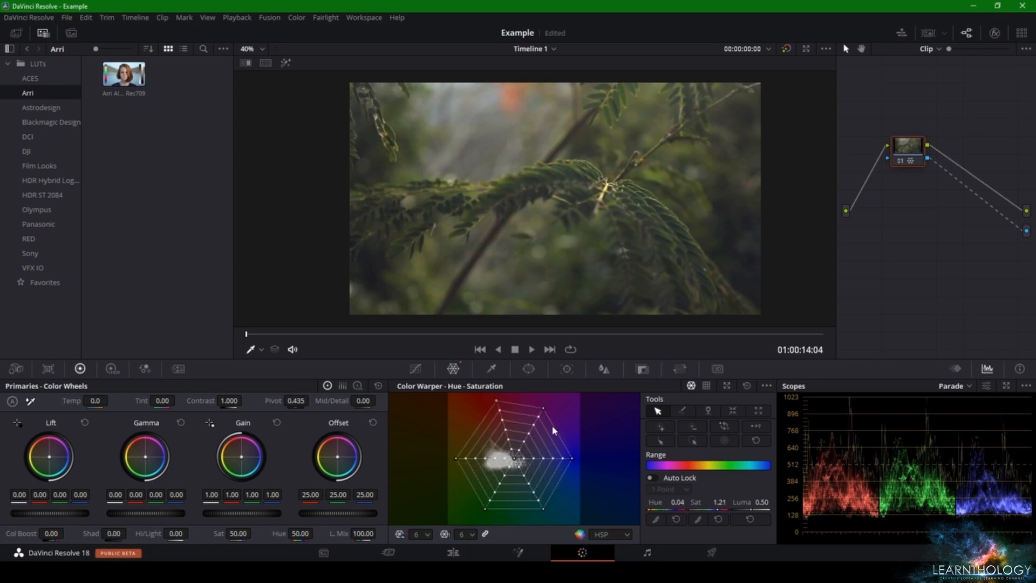
pyautogui.hotkey('ctrl', 'z')
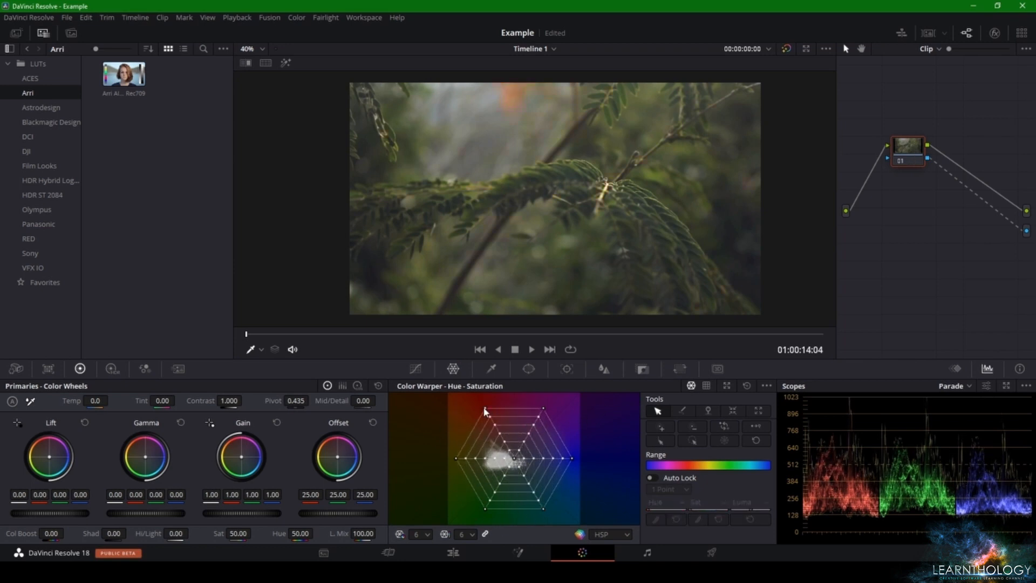
pyautogui.moveTo(485, 411); pyautogui.dragTo(515, 459)
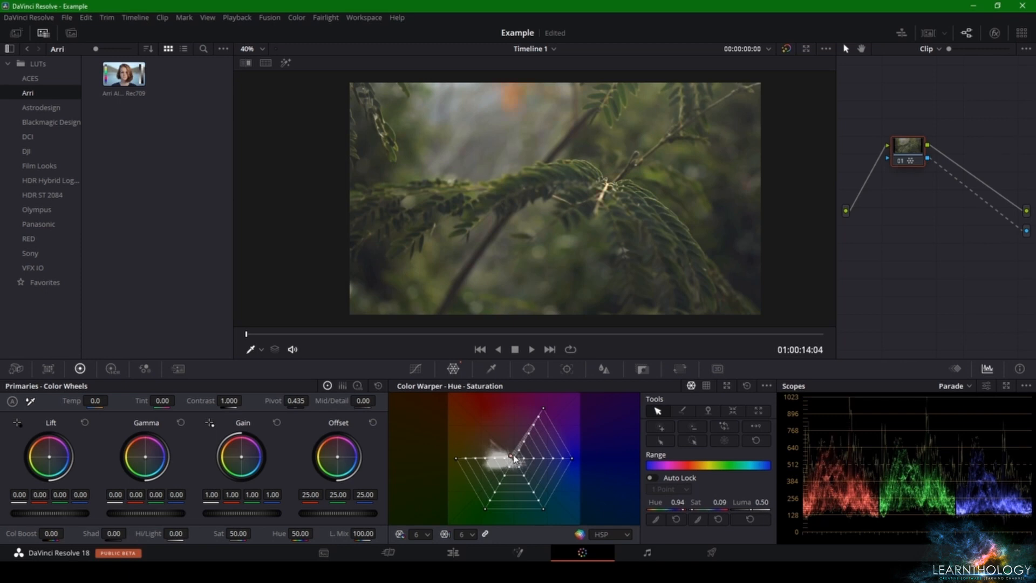
pyautogui.hotkey('ctrl', 'z')
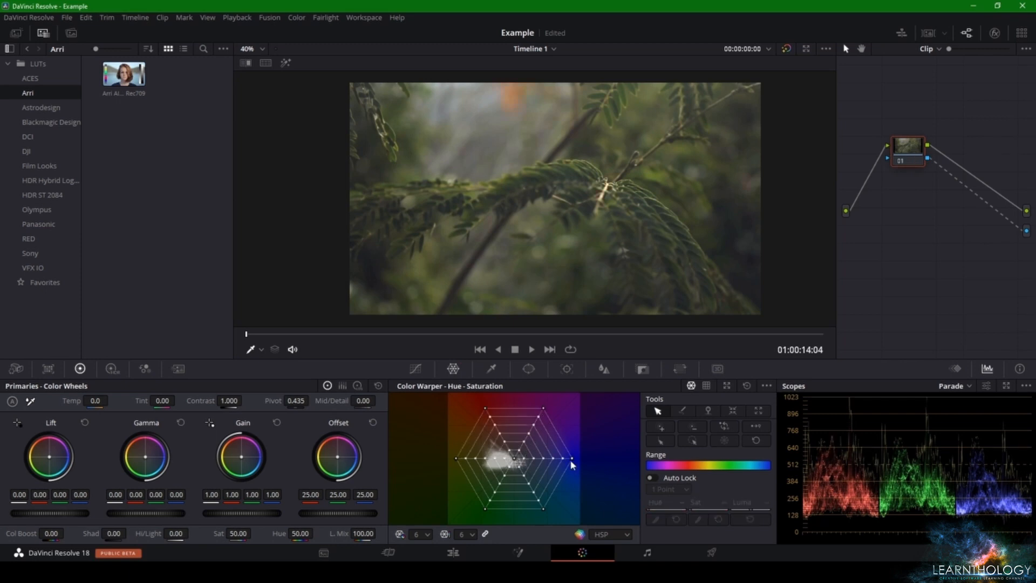
# - Try desaturating blue and green by pulling each outer warper point in to the centre, undoing each move
pyautogui.moveTo(572, 459); pyautogui.dragTo(519, 458)
pyautogui.hotkey('ctrl', 'z')
pyautogui.click(484, 509)
pyautogui.moveTo(484, 509); pyautogui.dragTo(467, 477)
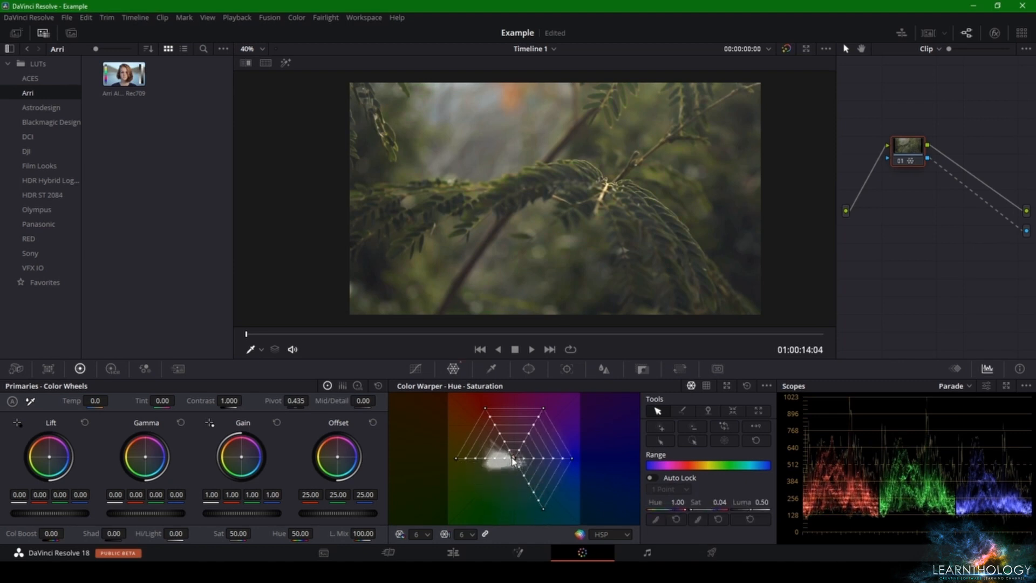
pyautogui.hotkey('ctrl', 'z')
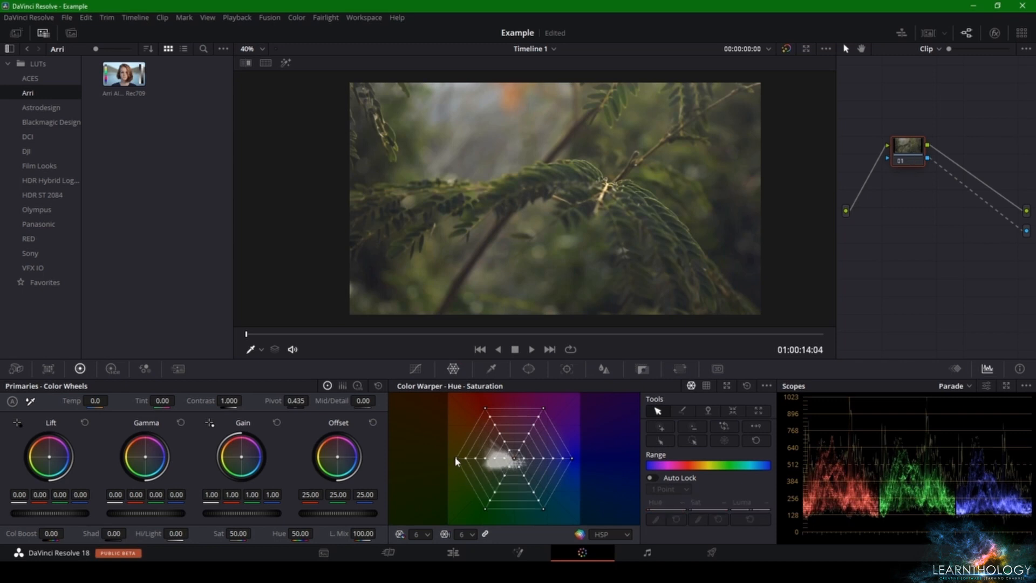
# - Try desaturating yellow by pulling its outer warper point to about saturation 0.03, and undo it
pyautogui.click(456, 459)
pyautogui.moveTo(456, 460); pyautogui.dragTo(515, 460)
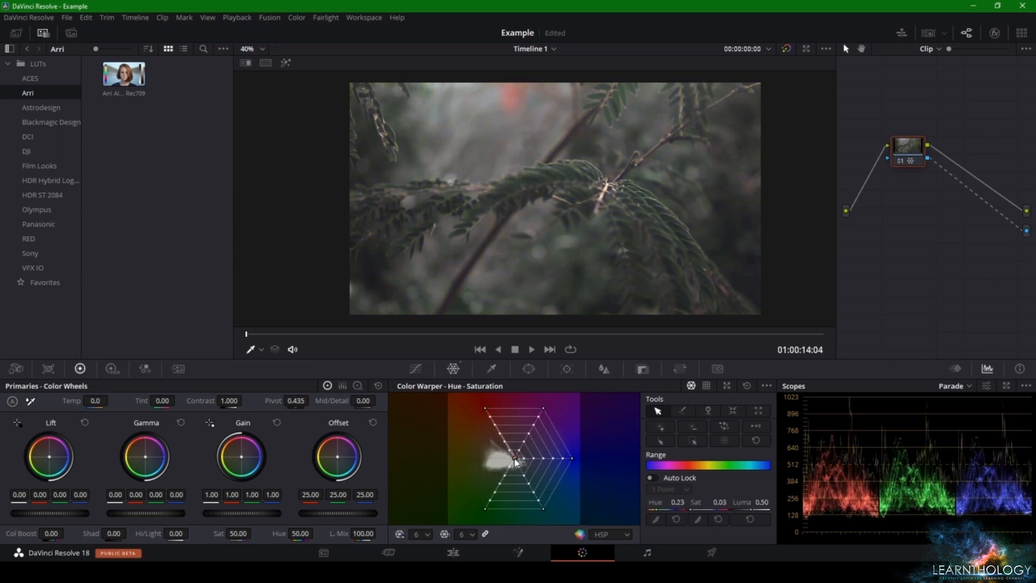
pyautogui.hotkey('ctrl', 'z')
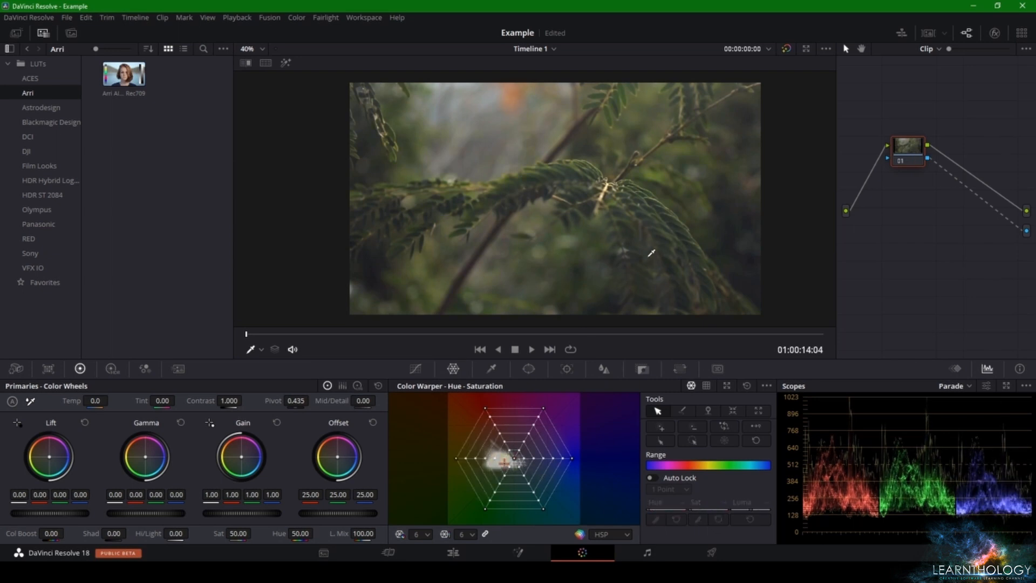
# - Try darkening the shadows with a lowered point on the custom luminance curve, and undo it
pyautogui.click(415, 368)
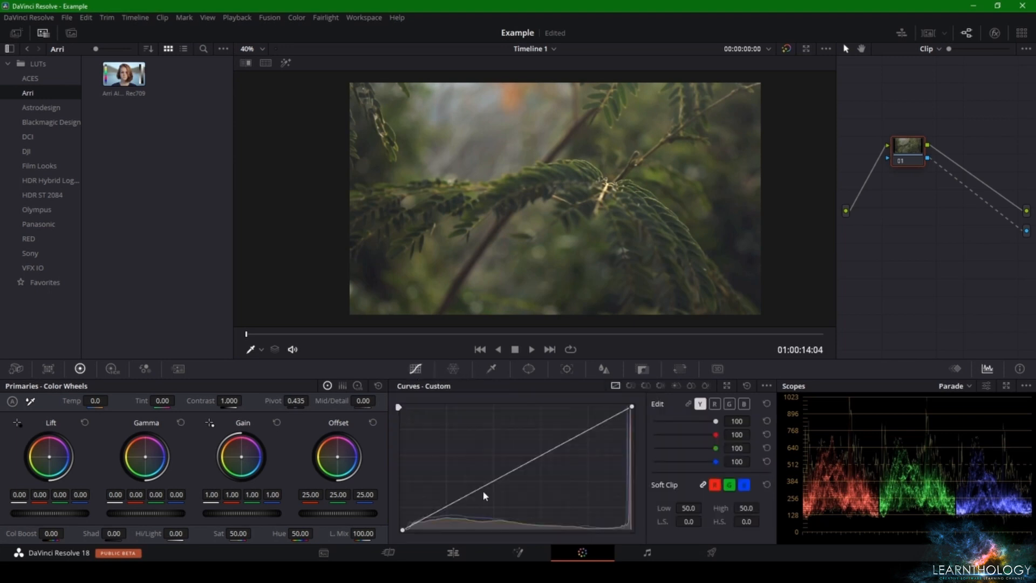
pyautogui.moveTo(444, 509); pyautogui.dragTo(439, 521)
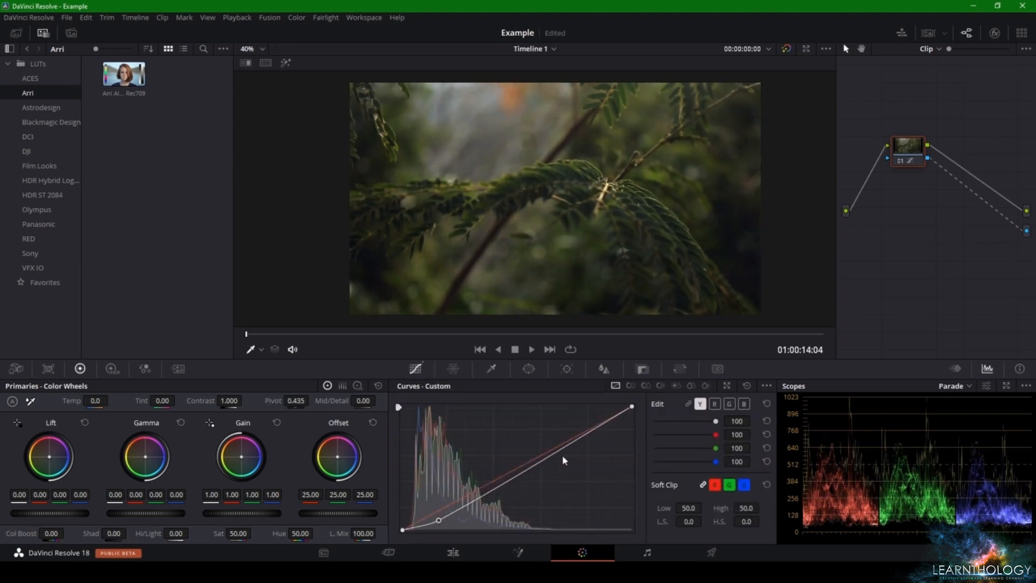
pyautogui.hotkey('ctrl', 'z')
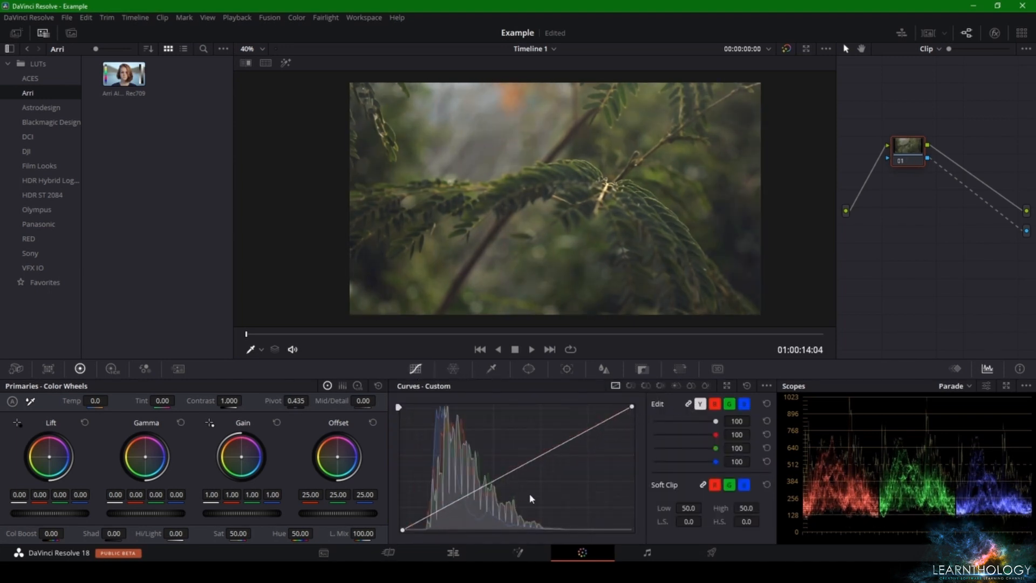
# - Add contrast with an S-shaped custom luminance curve, lowering a shadow point and raising a highlight point
pyautogui.moveTo(438, 520); pyautogui.dragTo(446, 519)
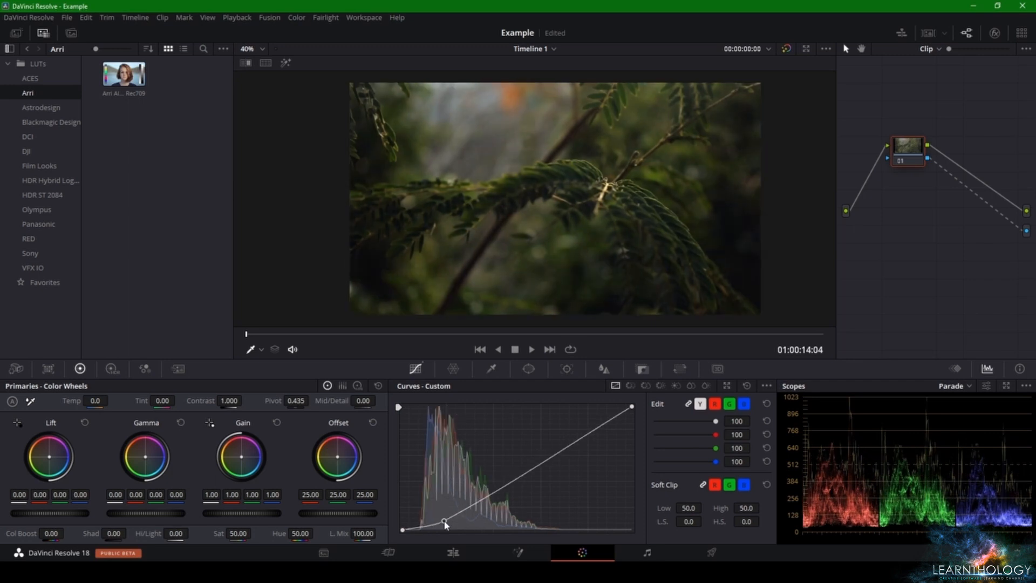
pyautogui.click(593, 429)
pyautogui.moveTo(593, 429); pyautogui.dragTo(589, 421)
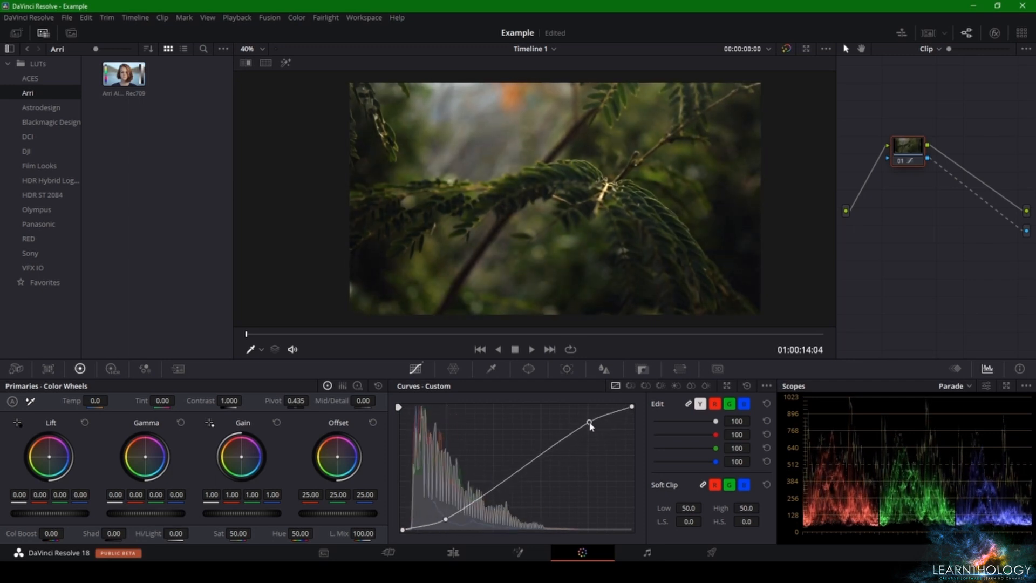
# - Show the Color Warper's hue-saturation grid and sample a colour from the clip with the viewer's picker
pyautogui.click(453, 369)
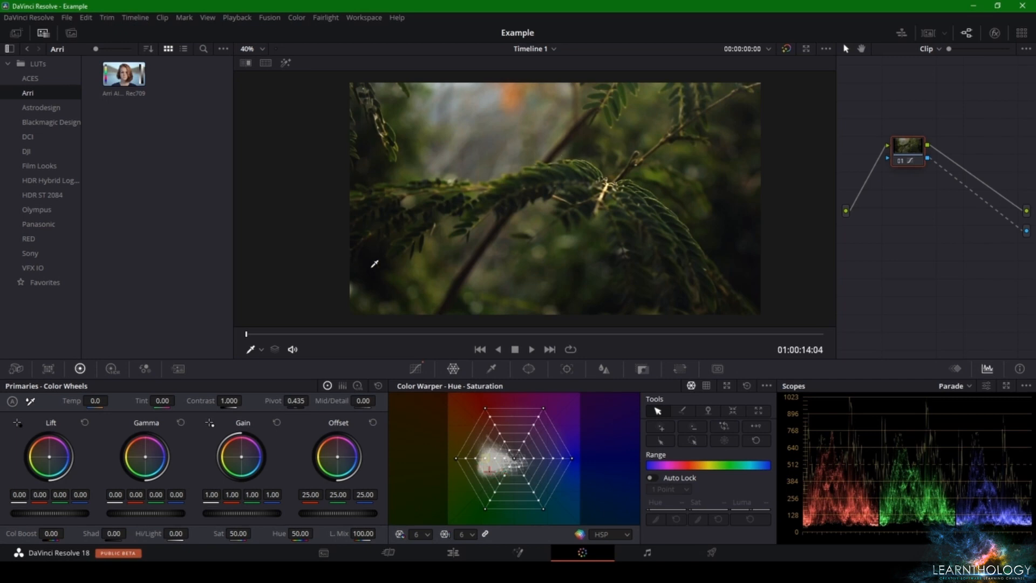
pyautogui.click(261, 349)
pyautogui.click(265, 382)
pyautogui.click(562, 161)
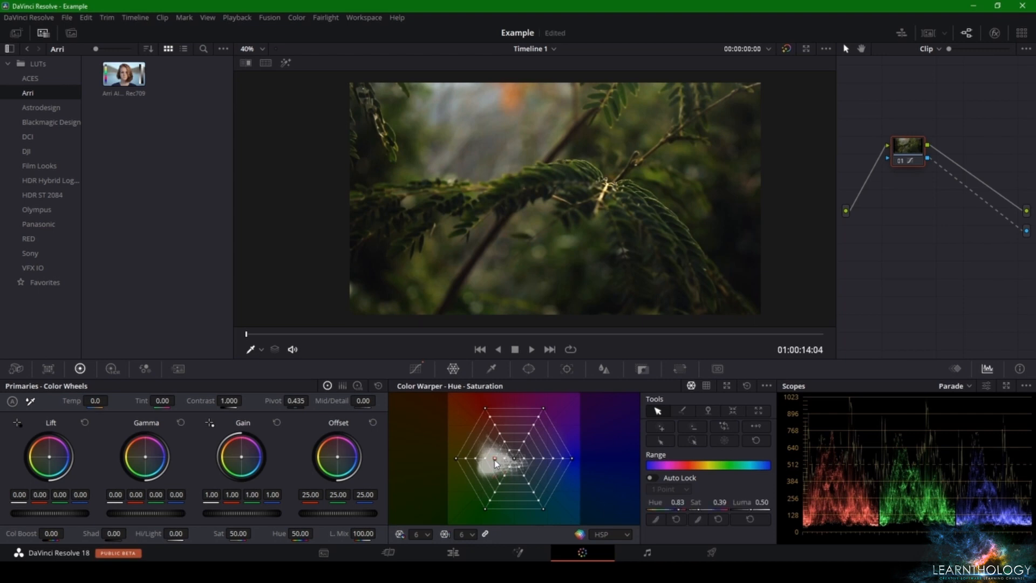
# - Try shifting and pinning warper points around the sampled colour, moving one to about hue 0.82 and saturation 0.54, and reset the Color Warper
pyautogui.moveTo(494, 462); pyautogui.dragTo(585, 462)
pyautogui.hotkey('ctrl', 'z')
pyautogui.moveTo(495, 458)
pyautogui.mouseDown()
pyautogui.moveTo(474, 505)
pyautogui.moveTo(494, 443)
pyautogui.moveTo(475, 480)
pyautogui.moveTo(507, 451)
pyautogui.moveTo(495, 442)
pyautogui.moveTo(512, 451)
pyautogui.moveTo(554, 444)
pyautogui.moveTo(490, 461)
pyautogui.moveTo(494, 452)
pyautogui.moveTo(486, 463)
pyautogui.moveTo(500, 460)
pyautogui.moveTo(494, 452)
pyautogui.moveTo(520, 503)
pyautogui.moveTo(608, 397)
pyautogui.moveTo(545, 437)
pyautogui.moveTo(482, 459)
pyautogui.moveTo(475, 450)
pyautogui.moveTo(483, 483)
pyautogui.moveTo(497, 463)
pyautogui.mouseUp()
pyautogui.click(709, 412)
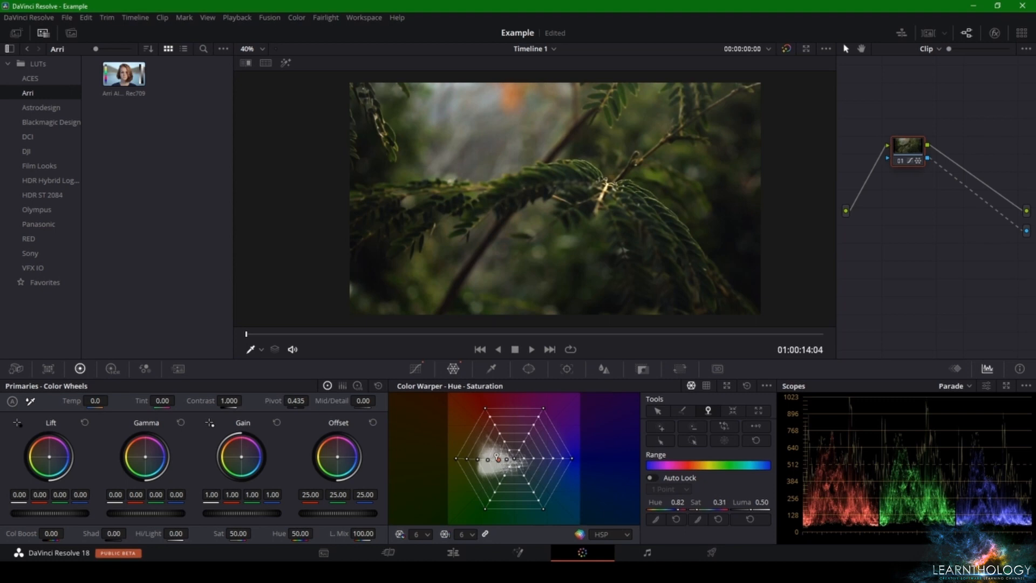
pyautogui.click(658, 411)
pyautogui.moveTo(501, 473)
pyautogui.mouseDown()
pyautogui.moveTo(561, 448)
pyautogui.moveTo(477, 462)
pyautogui.moveTo(488, 465)
pyautogui.mouseUp()
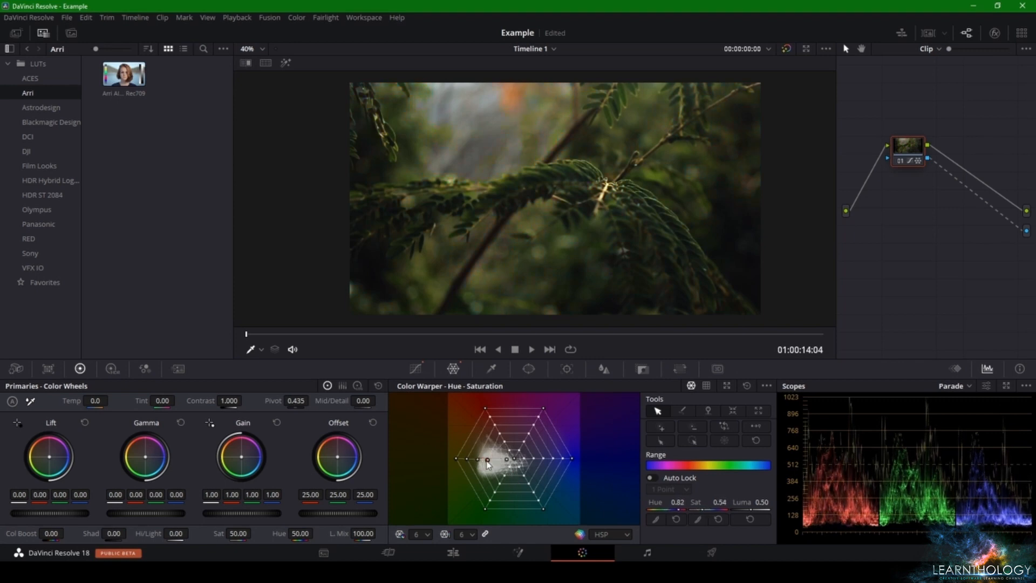
pyautogui.click(747, 385)
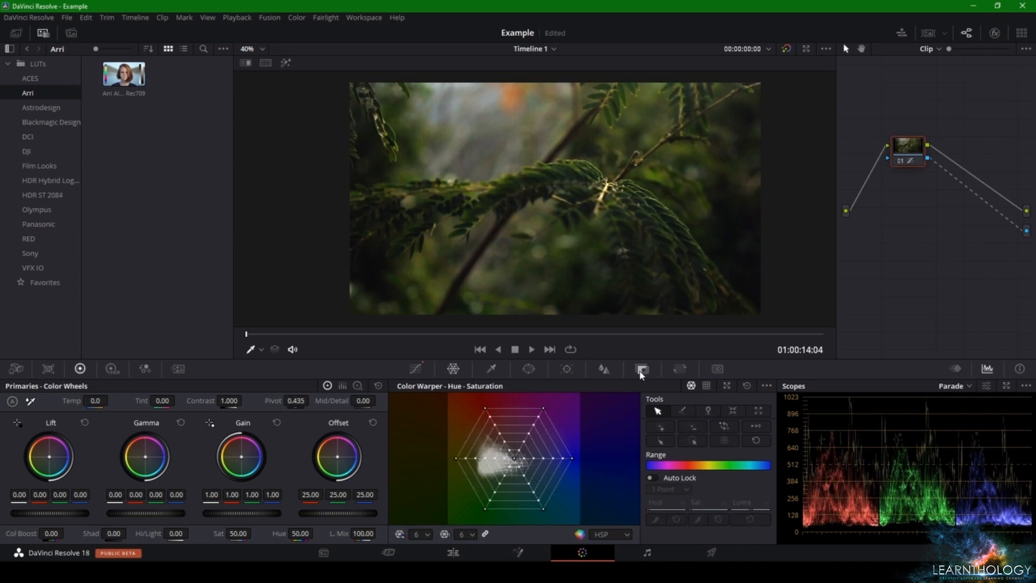
# - Sample the hanging leaves, pin neighbouring warper points and shift the sampled point toward green, to about hue 0.74 and saturation 0.55
pyautogui.scroll(2, 544, 160)
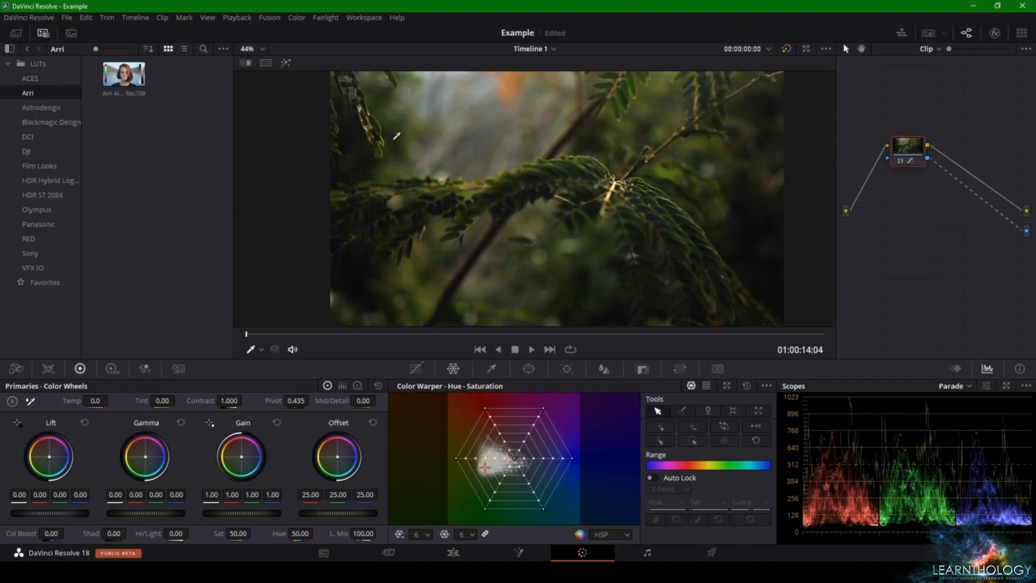
pyautogui.click(378, 125)
pyautogui.click(709, 411)
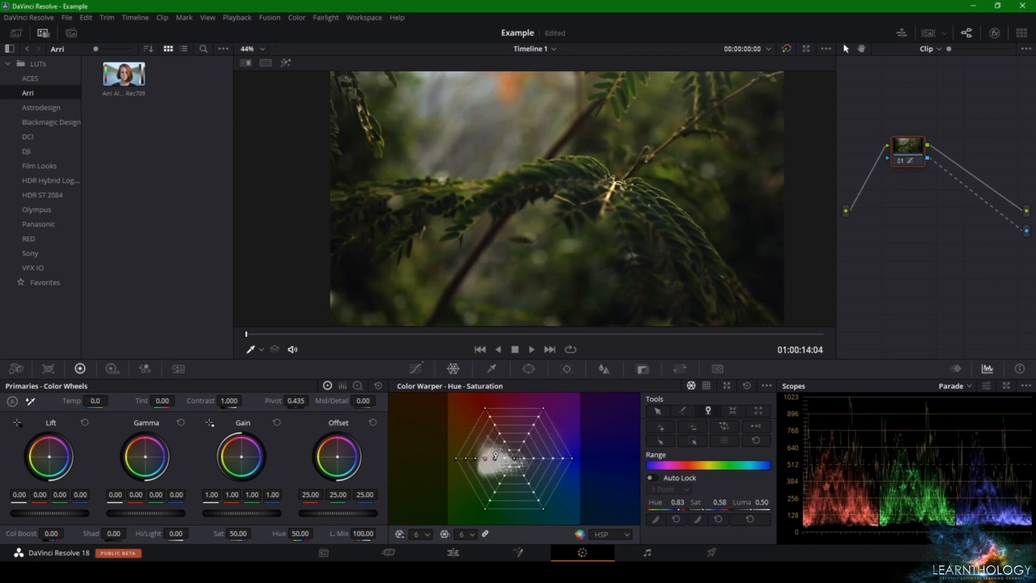
pyautogui.click(656, 411)
pyautogui.moveTo(485, 458); pyautogui.dragTo(497, 479)
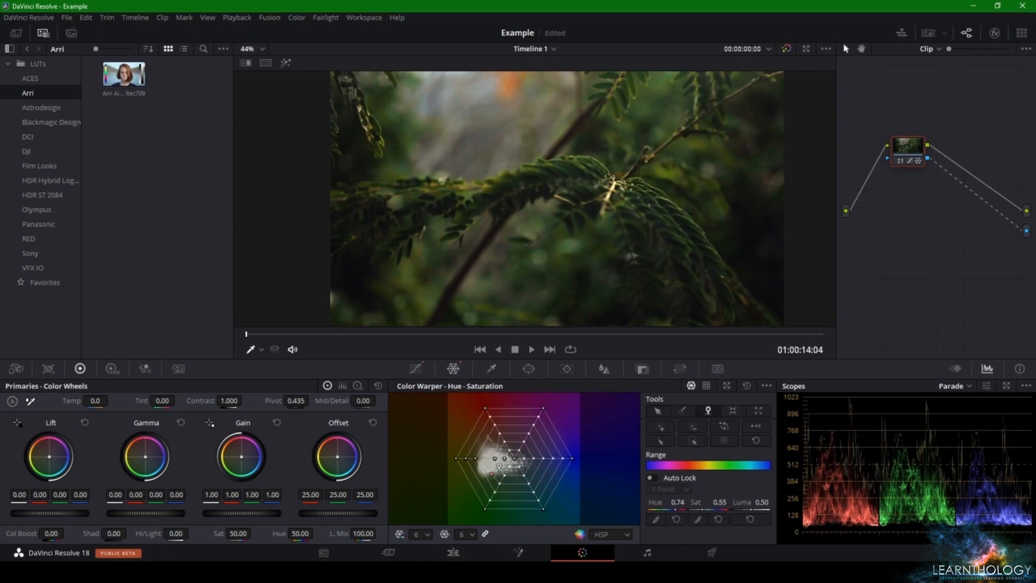
# - Adjust the outer yellow-green warper point to about hue 0.83 and saturation 0.72
pyautogui.click(656, 411)
pyautogui.moveTo(480, 468); pyautogui.dragTo(479, 464)
pyautogui.scroll(-3, 522, 179)
pyautogui.scroll(3, 527, 181)
pyautogui.moveTo(618, 111)
pyautogui.mouseDown()
pyautogui.moveTo(634, 121)
pyautogui.moveTo(654, 104)
pyautogui.moveTo(630, 102)
pyautogui.moveTo(637, 135)
pyautogui.moveTo(654, 95)
pyautogui.moveTo(629, 111)
pyautogui.mouseUp()
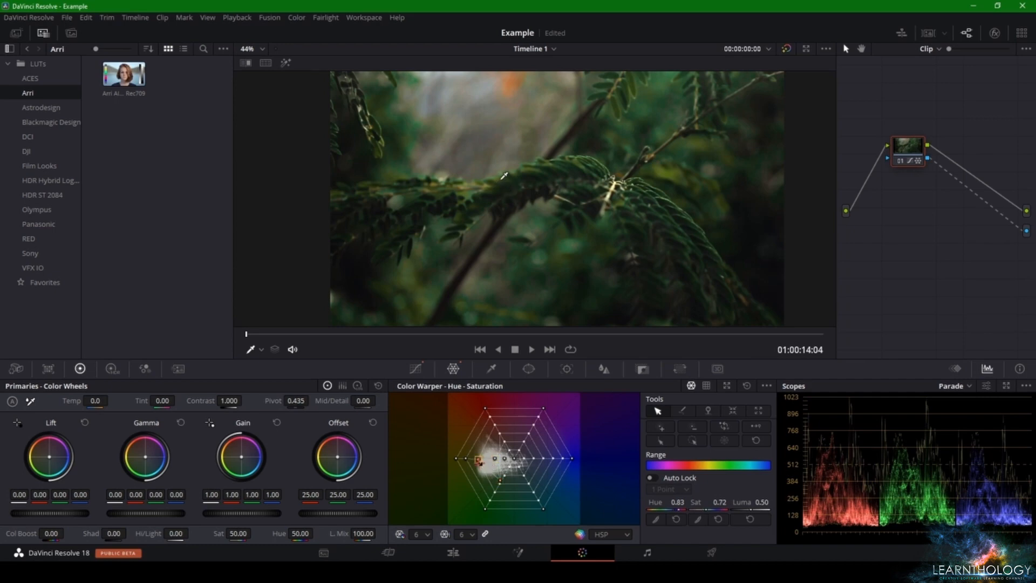
# - Shift the fern and background tones toward green directly on the image, bringing the grey background to about hue 0.80 and saturation 0.50
pyautogui.moveTo(504, 175); pyautogui.dragTo(526, 190)
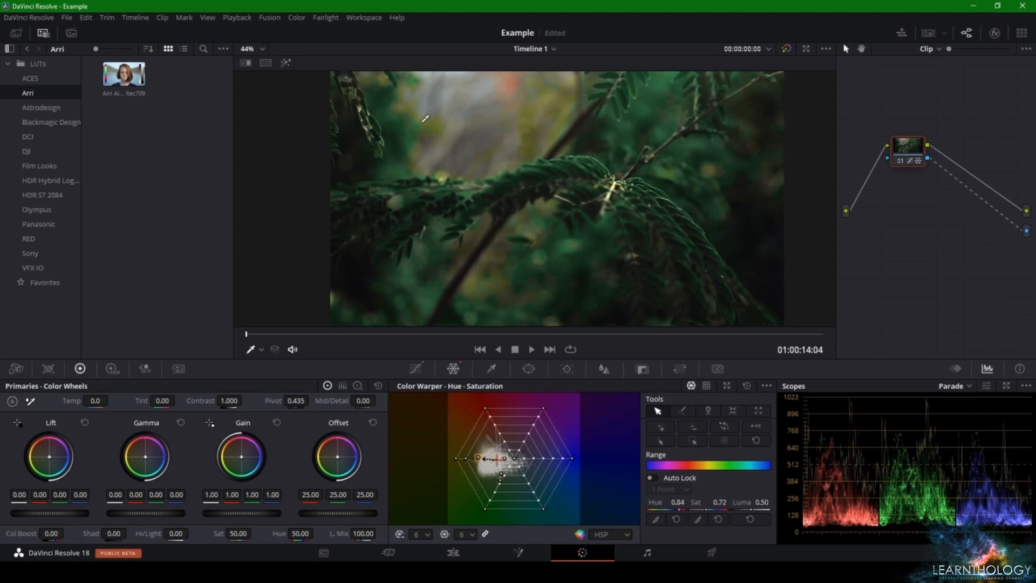
pyautogui.moveTo(438, 118)
pyautogui.mouseDown()
pyautogui.moveTo(426, 118)
pyautogui.moveTo(435, 130)
pyautogui.mouseUp()
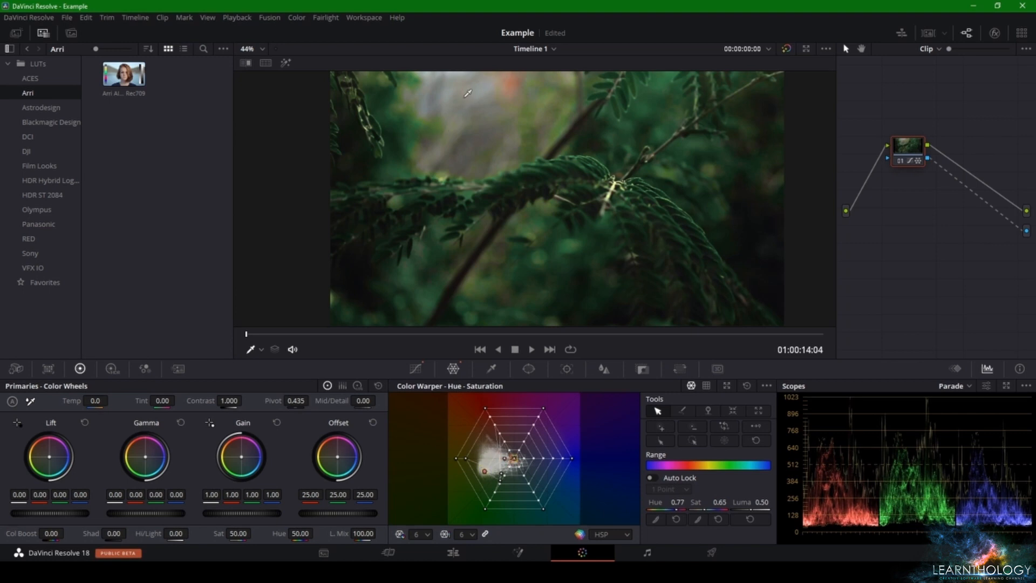
pyautogui.moveTo(436, 85); pyautogui.dragTo(416, 94)
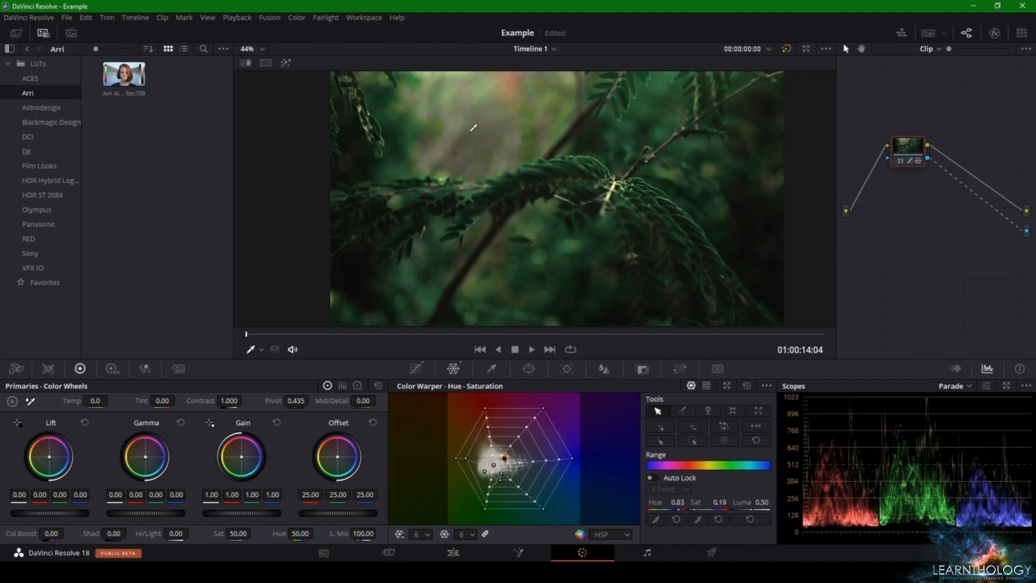
pyautogui.moveTo(473, 128); pyautogui.dragTo(457, 133)
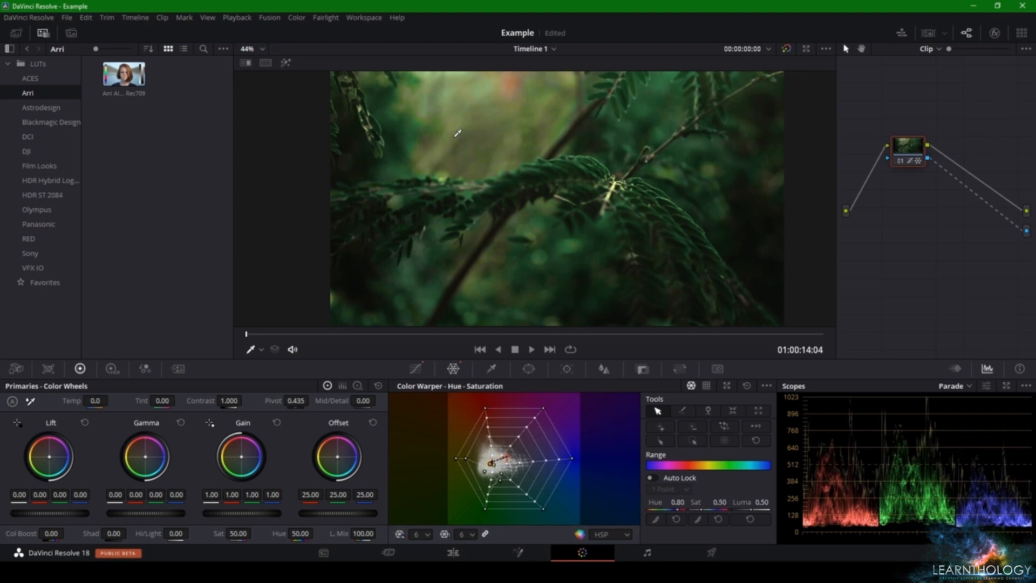
# - Compare the clip with the grade bypassed and enabled, and play it to about 00:00:04:17
pyautogui.scroll(-3, 485, 142)
pyautogui.scroll(2, 539, 145)
pyautogui.click(786, 49)
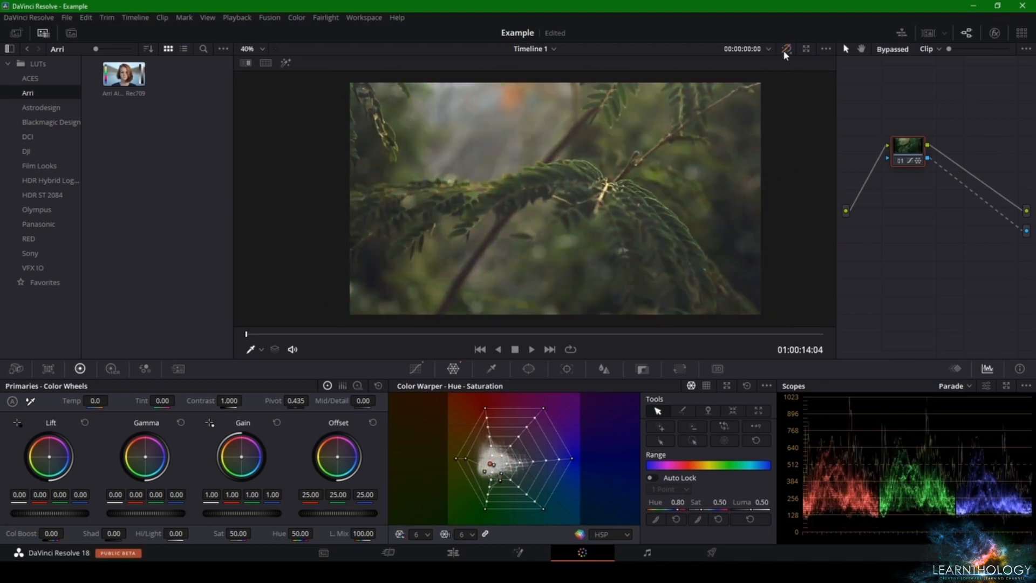
pyautogui.click(785, 51)
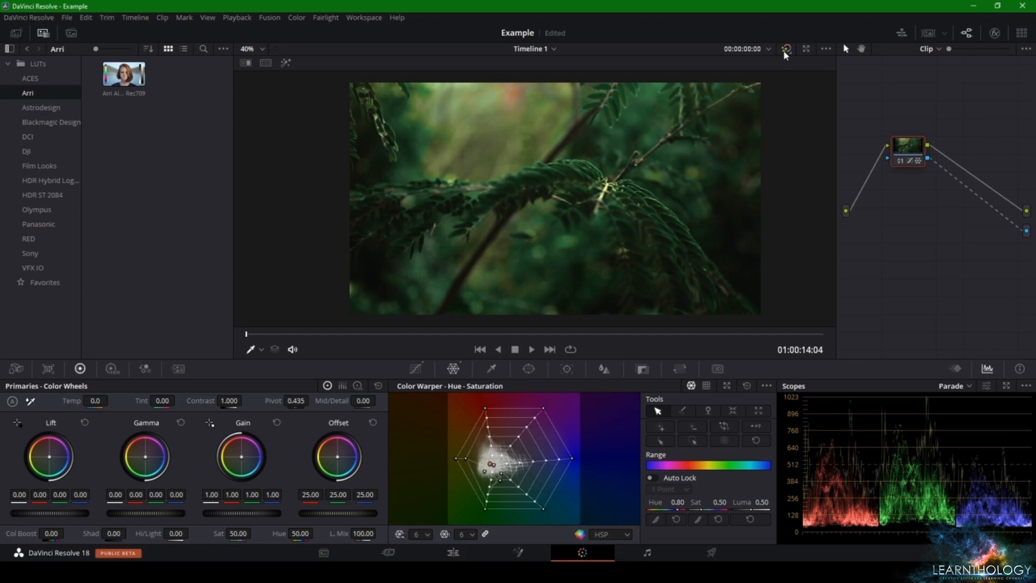
pyautogui.click(786, 51)
pyautogui.click(786, 50)
pyautogui.click(532, 349)
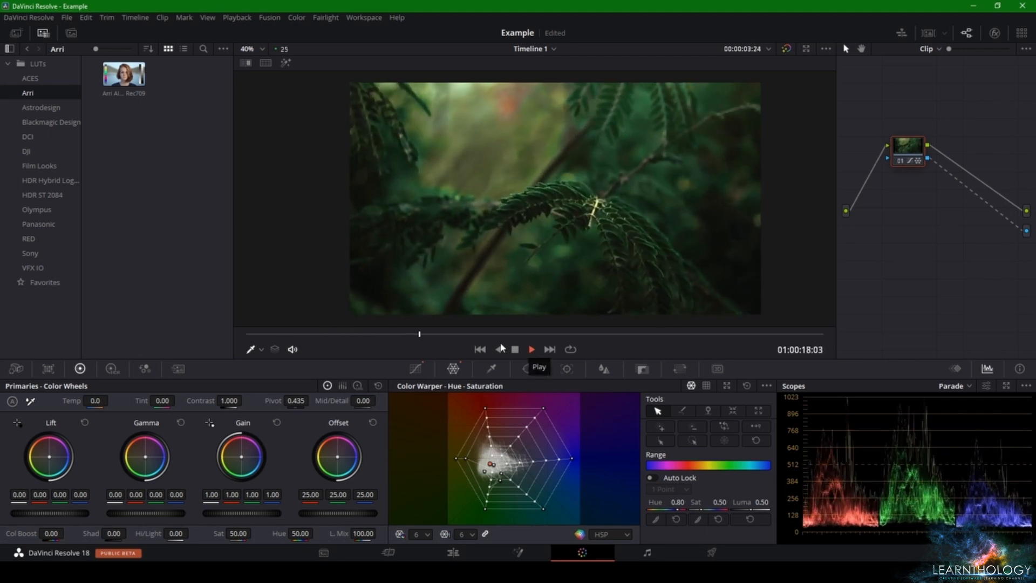
pyautogui.click(515, 349)
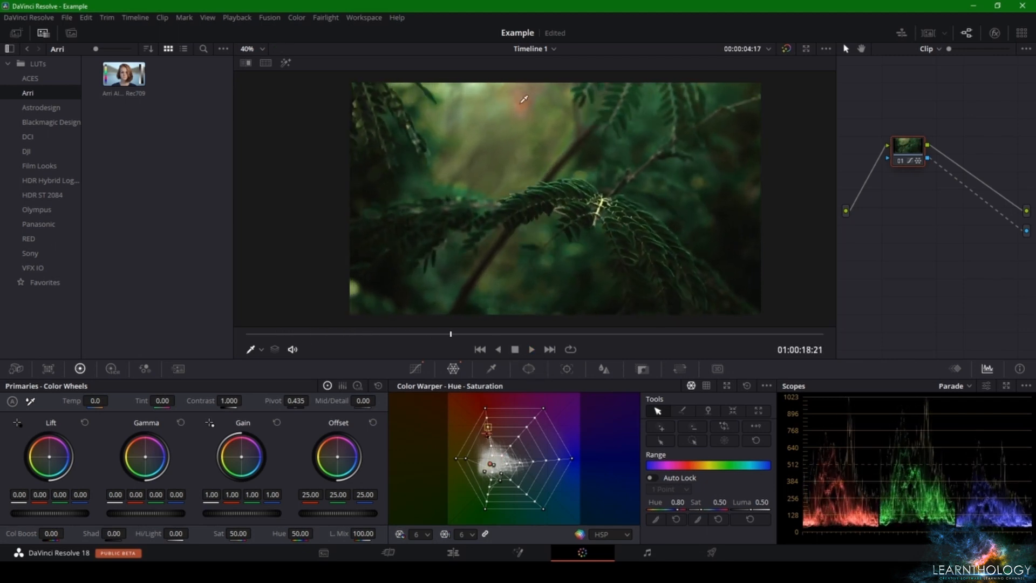
# - Pull the reddish background spot's tones toward green in the warper, moving the last point to about hue 0.79 and saturation 0.27
pyautogui.click(709, 411)
pyautogui.click(657, 410)
pyautogui.moveTo(487, 431); pyautogui.dragTo(479, 464)
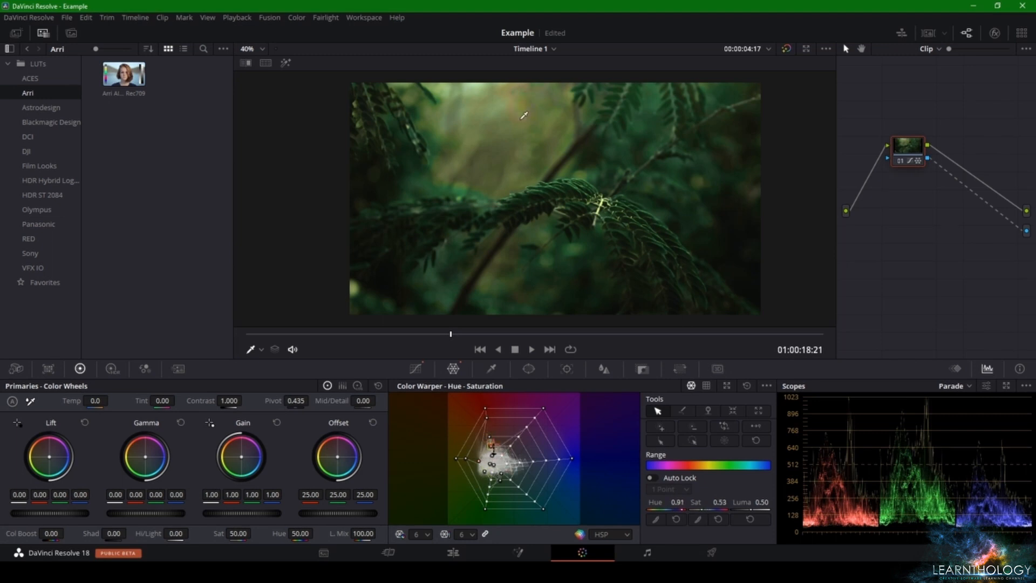
pyautogui.moveTo(492, 445)
pyautogui.mouseDown()
pyautogui.moveTo(478, 468)
pyautogui.moveTo(496, 436)
pyautogui.moveTo(488, 447)
pyautogui.moveTo(500, 453)
pyautogui.mouseUp()
pyautogui.moveTo(500, 448)
pyautogui.mouseDown()
pyautogui.moveTo(483, 469)
pyautogui.moveTo(496, 457)
pyautogui.mouseUp()
pyautogui.moveTo(495, 460)
pyautogui.mouseDown()
pyautogui.moveTo(491, 482)
pyautogui.moveTo(502, 464)
pyautogui.mouseUp()
# - Blend the remaining pinkish spot and its surroundings into the background close up, adjusting the last warper point to about hue 0.83 and saturation 0.37
pyautogui.scroll(8, 546, 161)
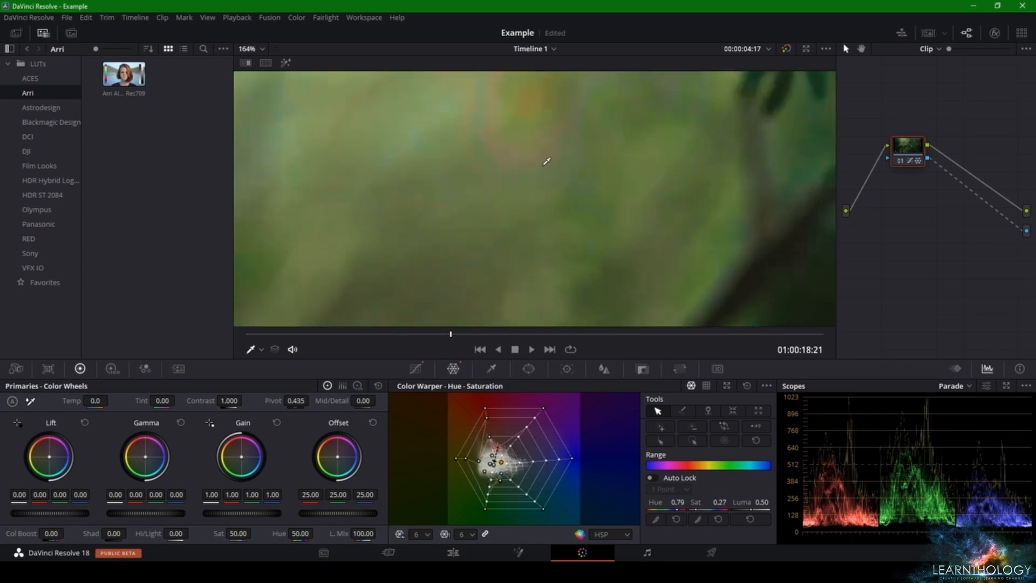
pyautogui.scroll(3, 546, 161)
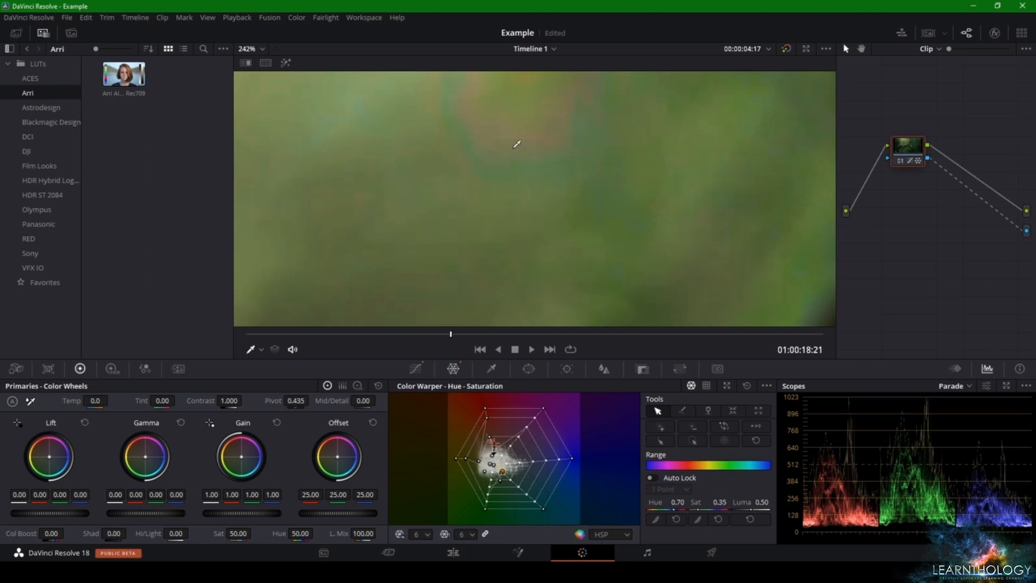
pyautogui.click(516, 129)
pyautogui.click(519, 149)
pyautogui.scroll(-2, 586, 157)
pyautogui.scroll(-2, 586, 157)
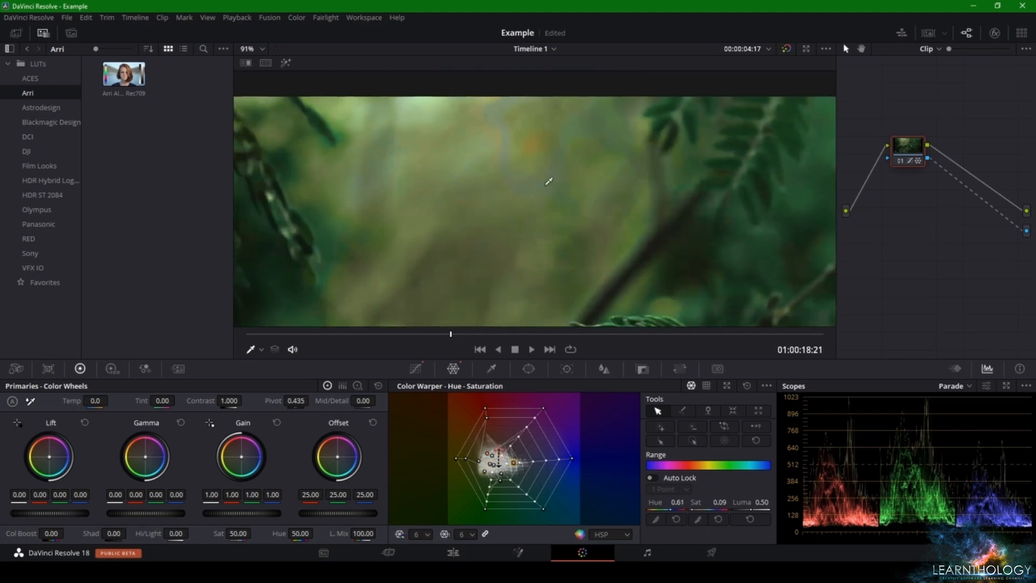
pyautogui.click(527, 182)
pyautogui.scroll(-1, 596, 194)
pyautogui.scroll(-1, 596, 194)
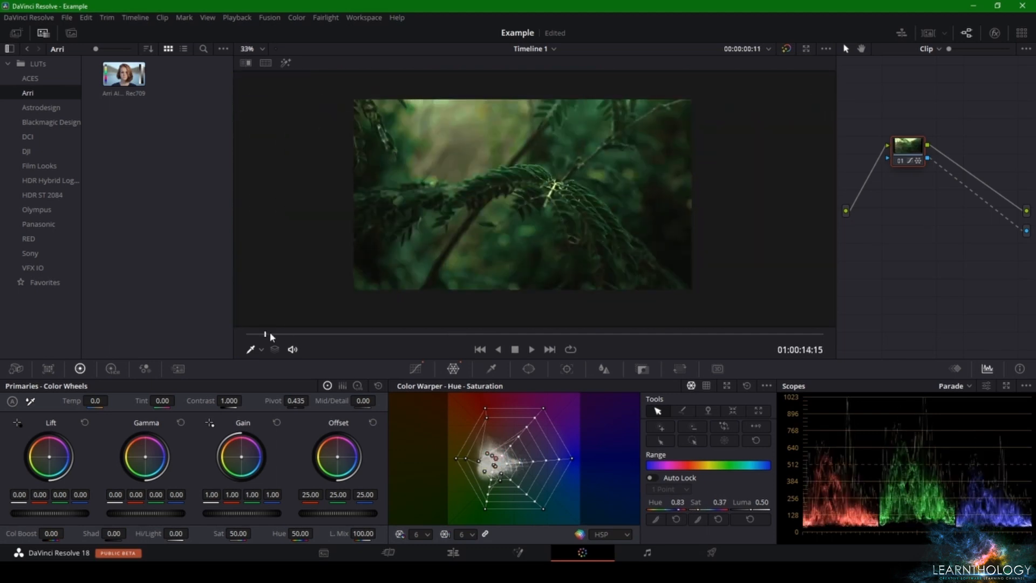
# - Play the clip to review the graded greens, and return the playhead to about 00:00:01:07
pyautogui.press('space')
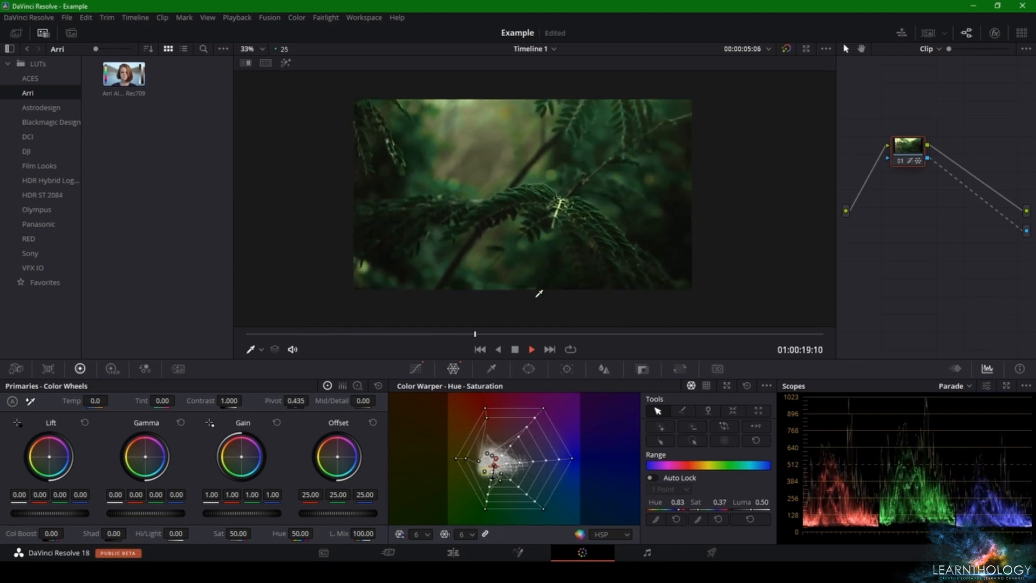
pyautogui.press('space')
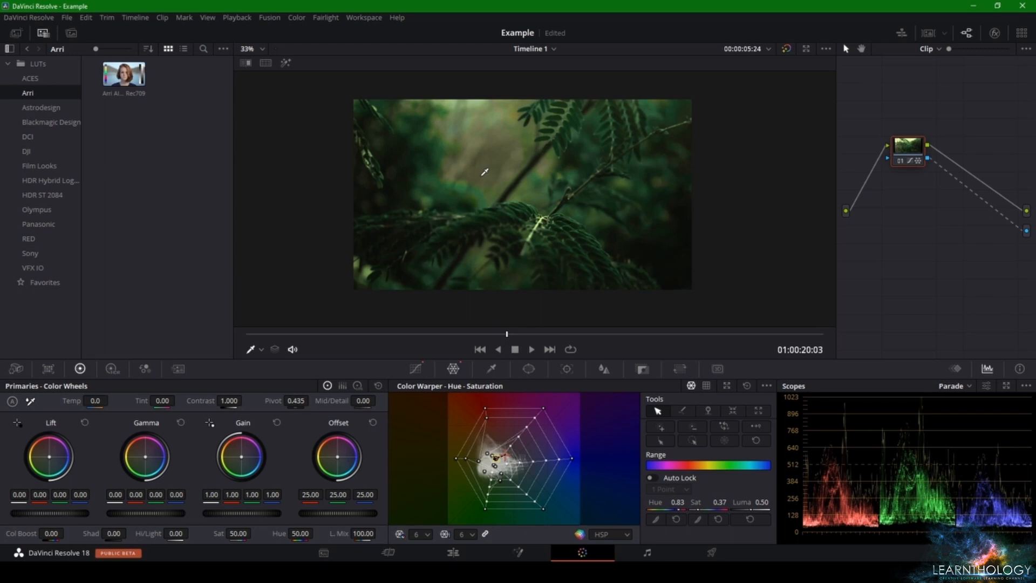
pyautogui.press('space')
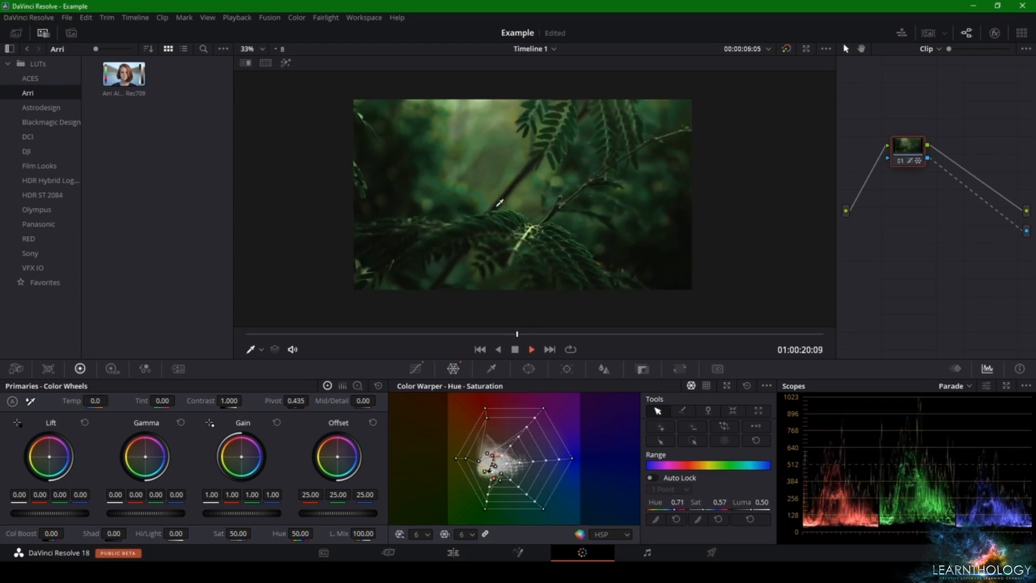
pyautogui.moveTo(459, 334); pyautogui.dragTo(300, 338)
# - Compare the bypassed and graded image, and replay the graded clip to about 00:00:04:05
pyautogui.click(786, 50)
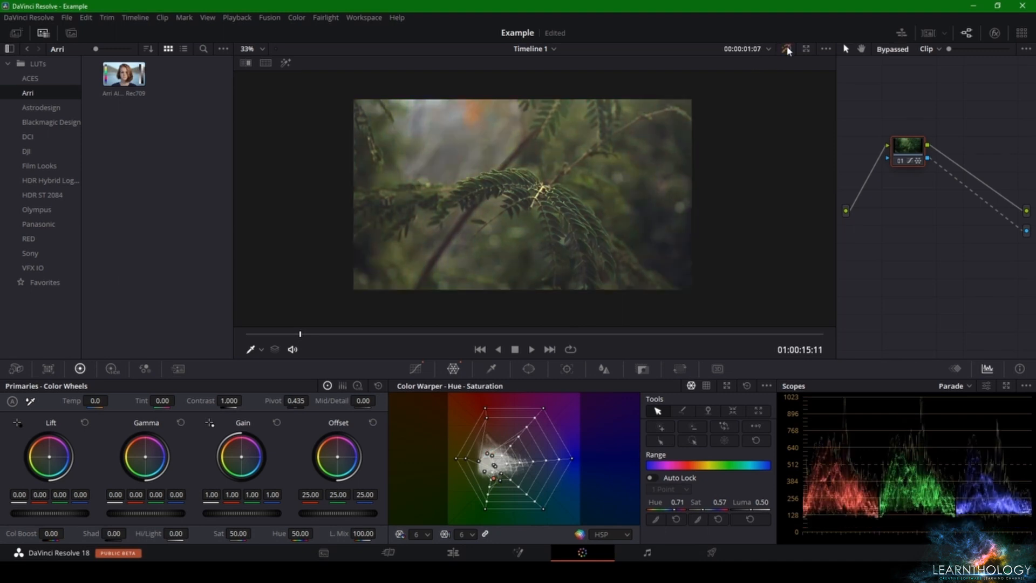
pyautogui.click(787, 49)
pyautogui.scroll(2, 594, 188)
pyautogui.scroll(1, 592, 190)
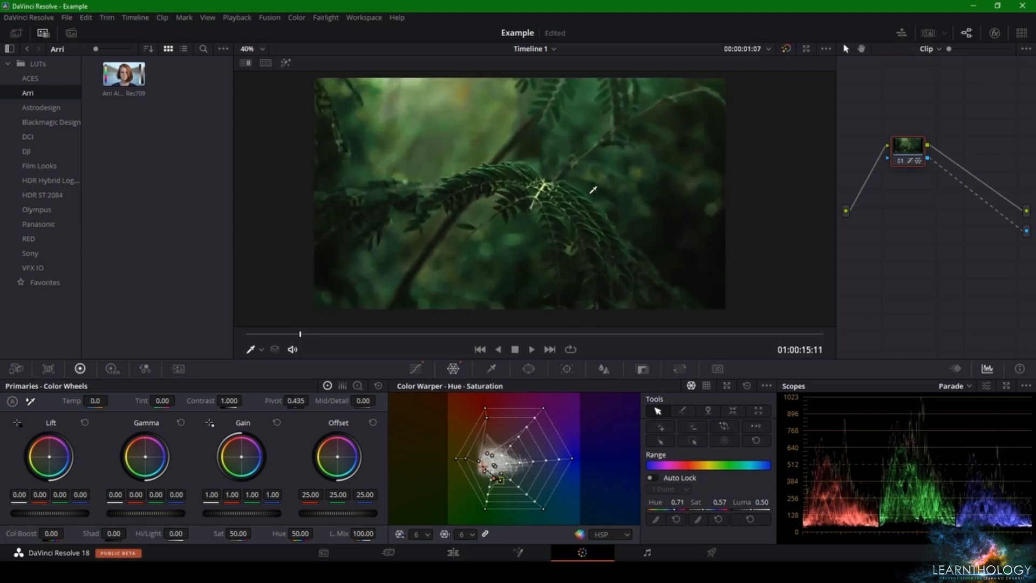
pyautogui.press('space')
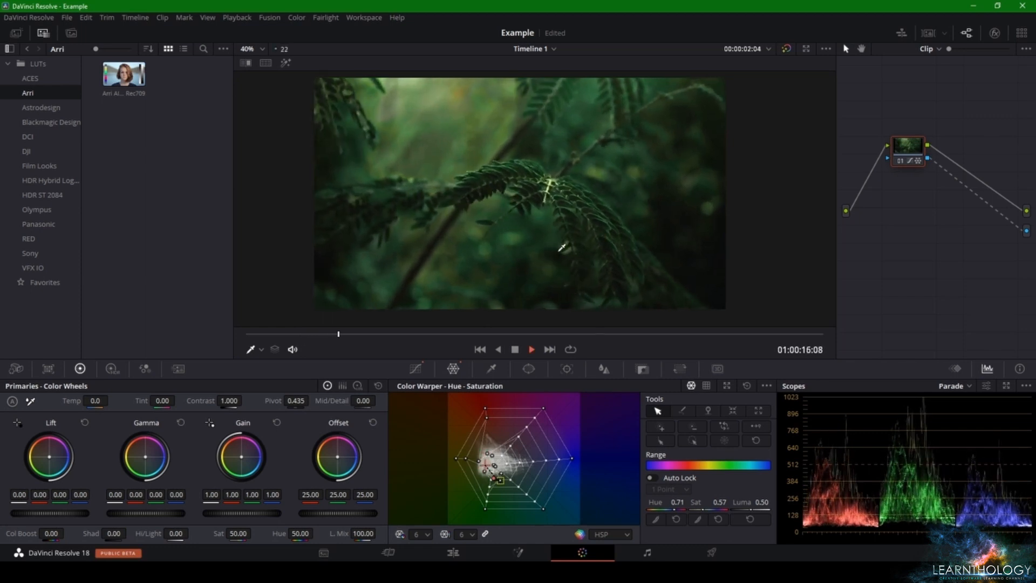
pyautogui.press('space')
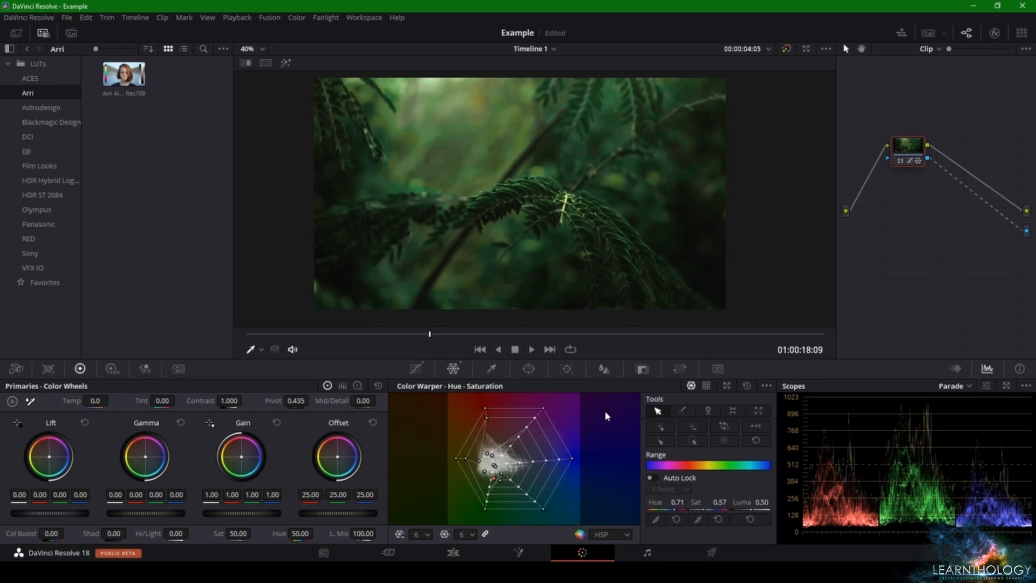
# - Switch the Color Warper to Chroma - Luma and move Grid 1's bright yellow corner point to about chroma 0.03
pyautogui.click(707, 385)
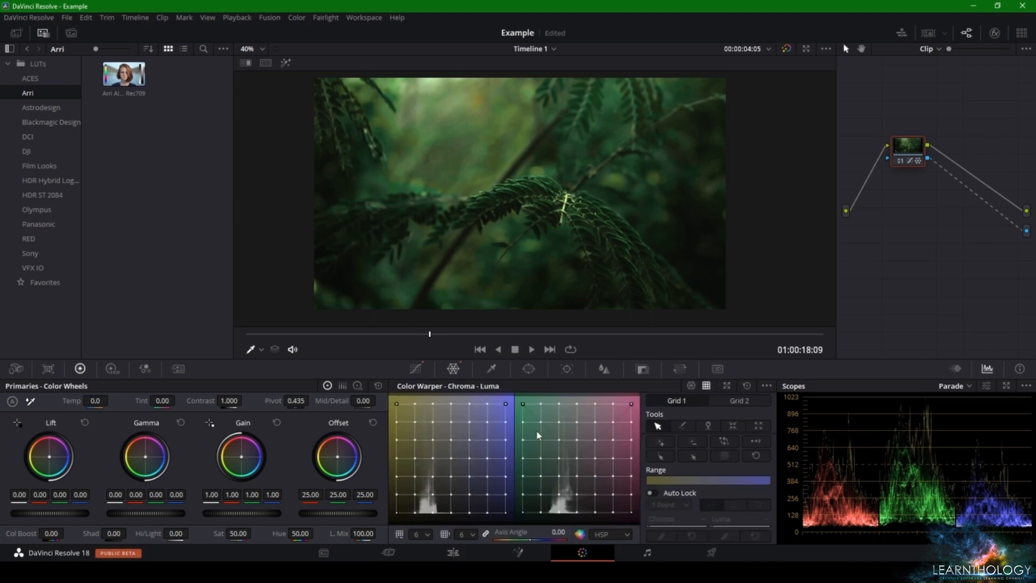
pyautogui.moveTo(397, 405); pyautogui.dragTo(367, 370)
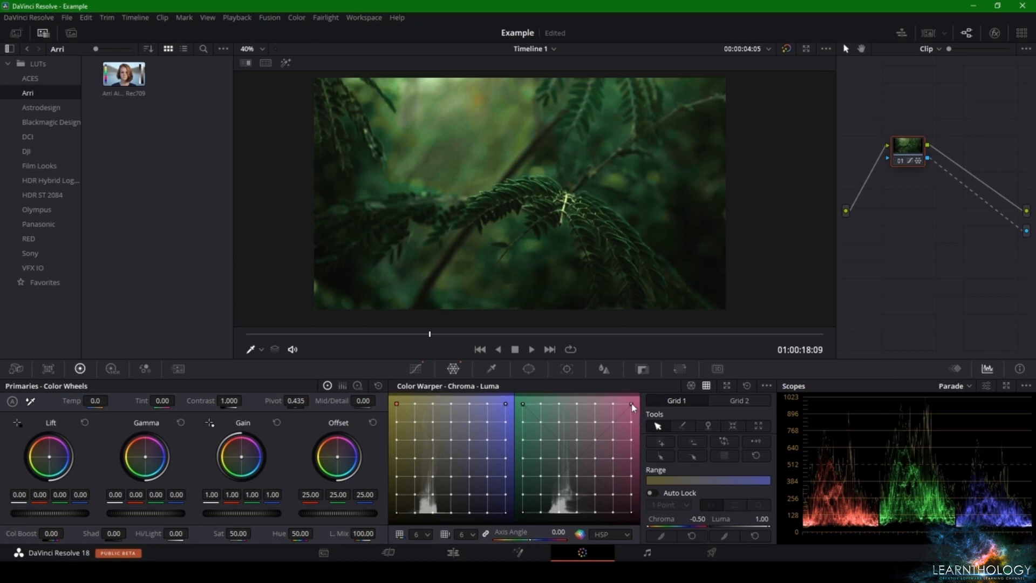
pyautogui.moveTo(631, 404)
pyautogui.mouseDown()
pyautogui.moveTo(596, 415)
pyautogui.moveTo(642, 404)
pyautogui.mouseUp()
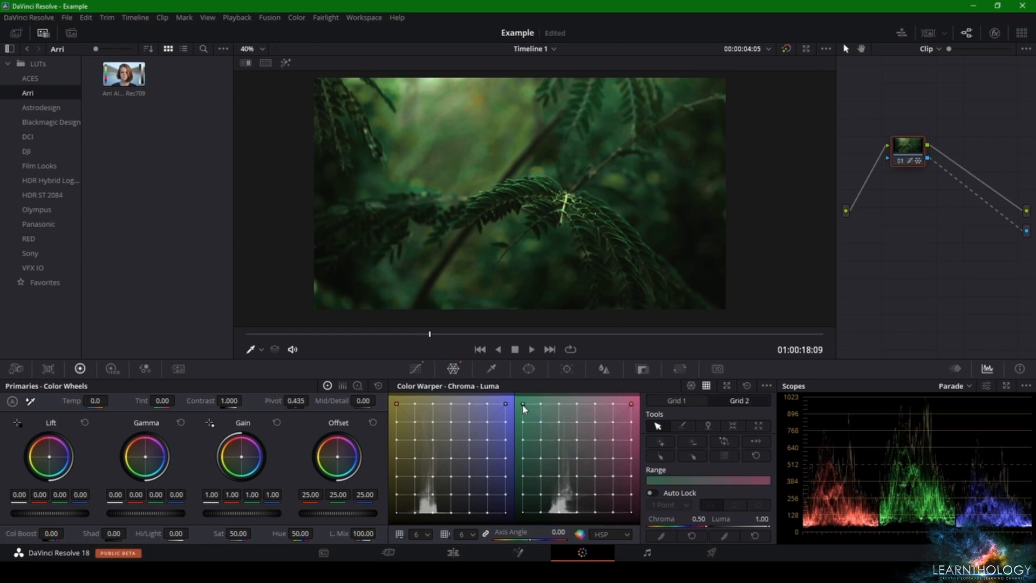
pyautogui.moveTo(523, 408)
pyautogui.mouseDown()
pyautogui.moveTo(588, 412)
pyautogui.moveTo(522, 404)
pyautogui.mouseUp()
pyautogui.moveTo(397, 403); pyautogui.dragTo(455, 403)
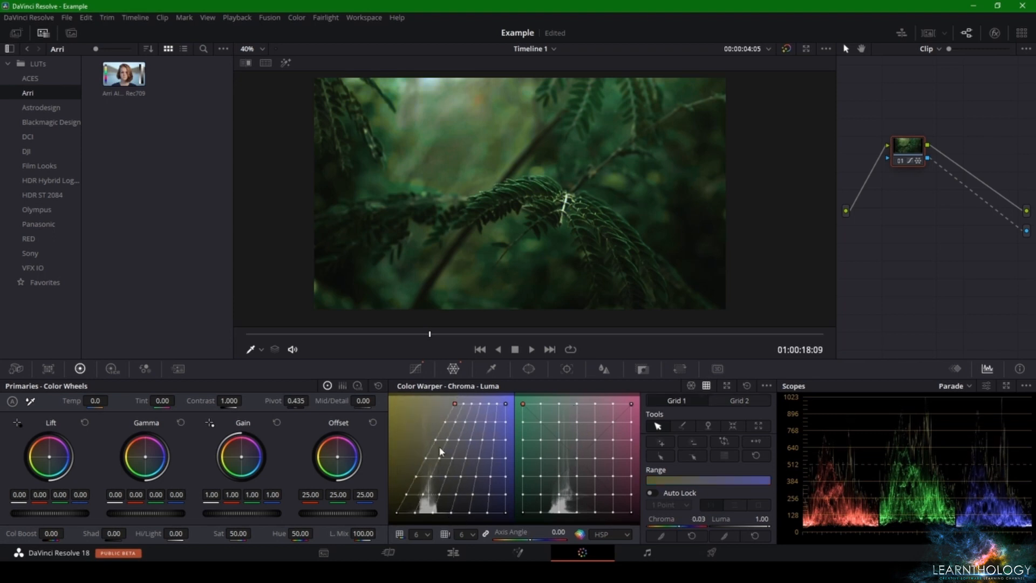
# - Move Grid 1's dark yellow corner to about chroma 0.04, and try shifting Grid 2's bright green corner inward before restoring it to chroma -0.50
pyautogui.moveTo(398, 515); pyautogui.dragTo(460, 517)
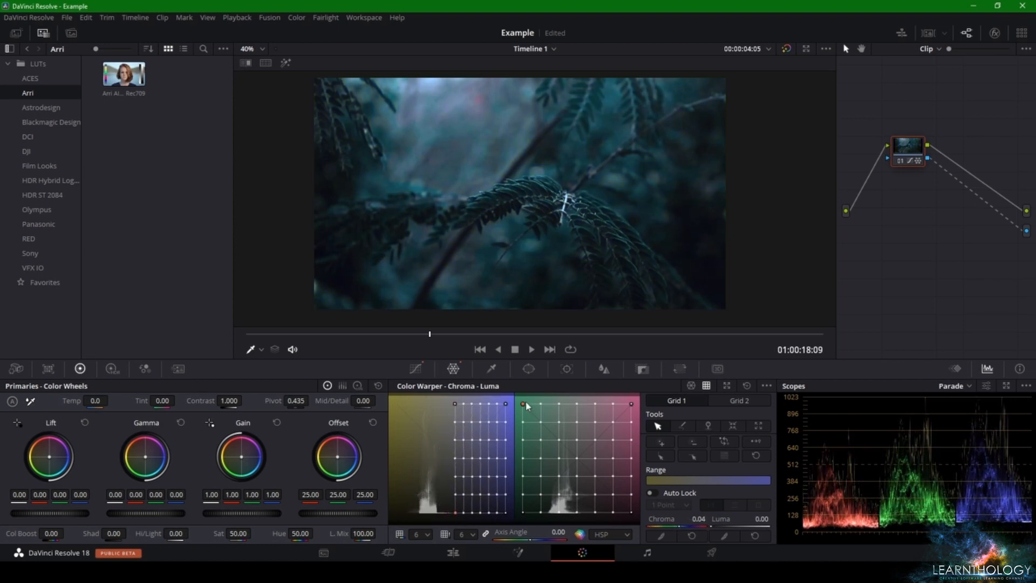
pyautogui.moveTo(524, 403); pyautogui.dragTo(576, 393)
pyautogui.moveTo(523, 512); pyautogui.dragTo(487, 532)
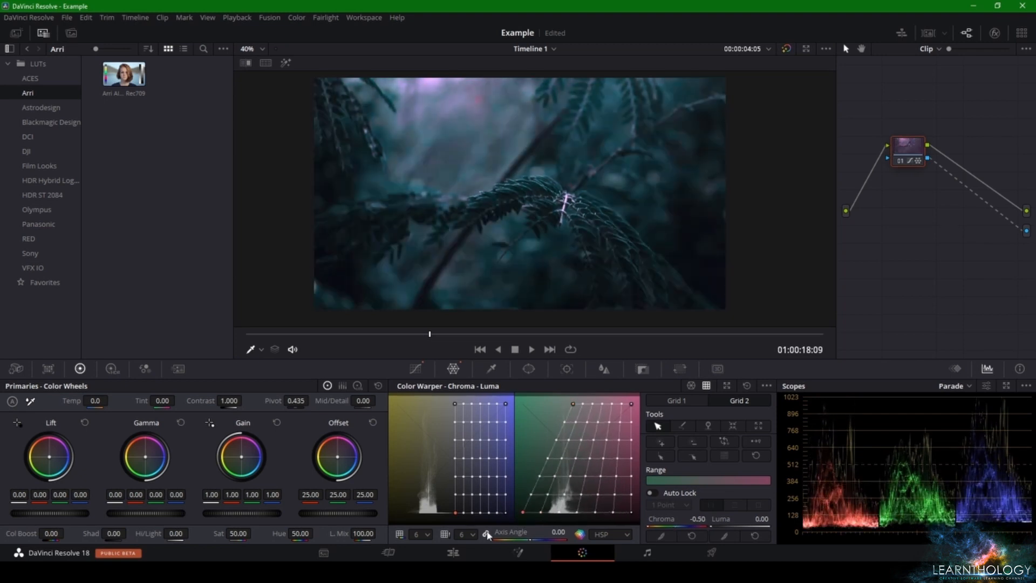
pyautogui.moveTo(574, 406); pyautogui.dragTo(522, 399)
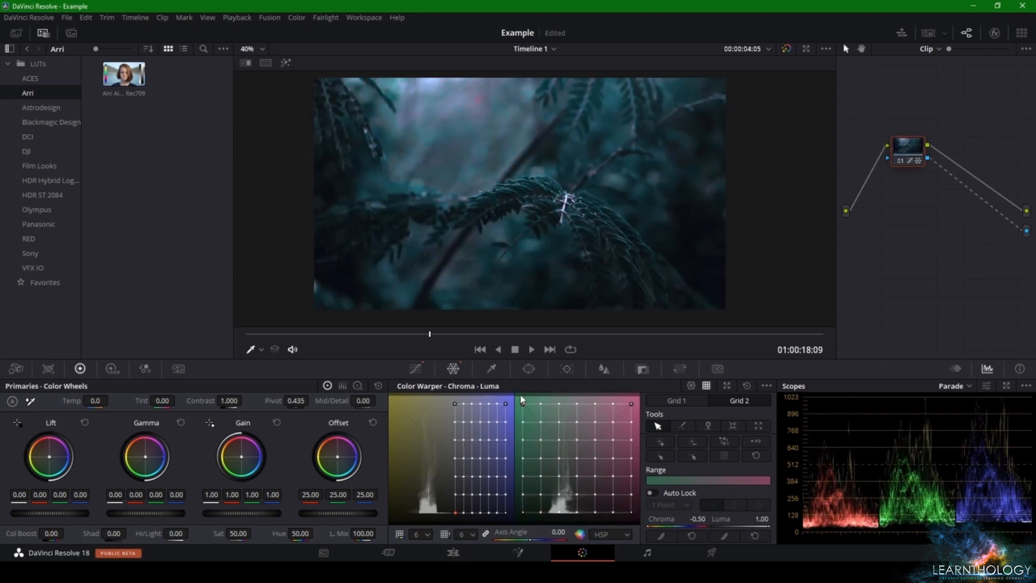
# - Move Grid 2's bright pink corner to about chroma -0.06 and its dark pink corner to about chroma -0.14
pyautogui.moveTo(631, 403); pyautogui.dragTo(572, 397)
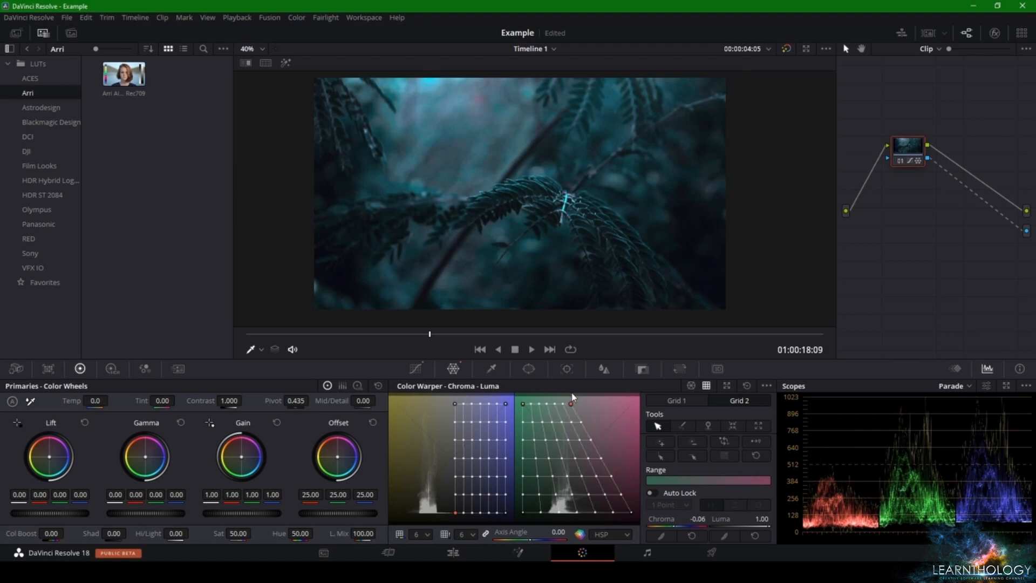
pyautogui.click(629, 513)
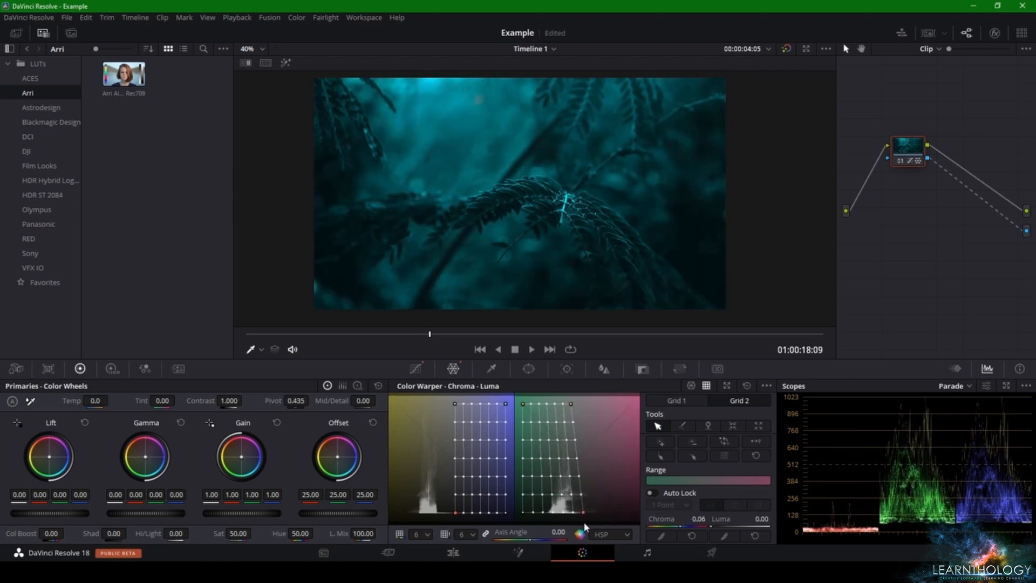
pyautogui.moveTo(629, 538); pyautogui.dragTo(561, 553)
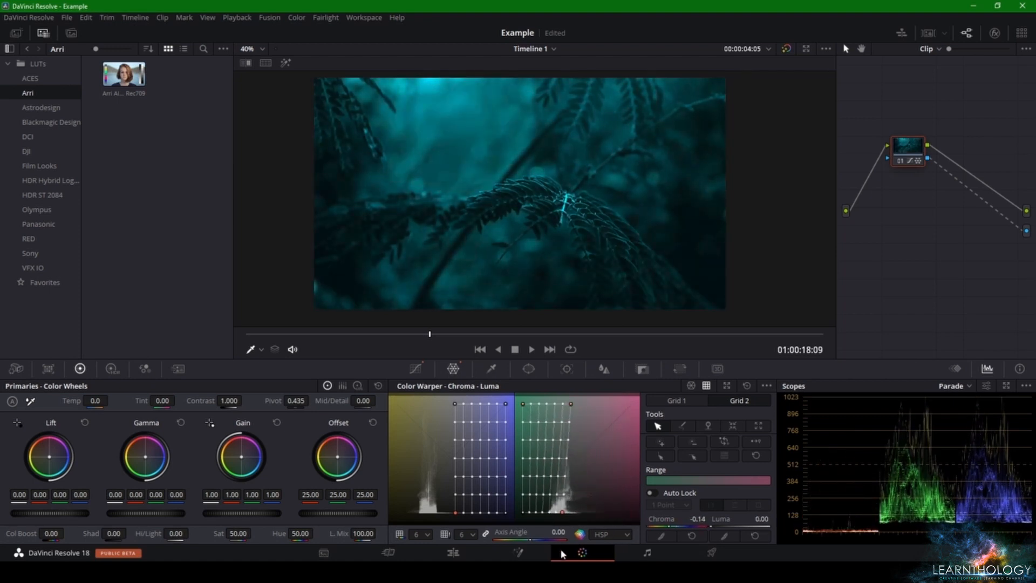
# - Return the displaced corner points of Grid 1 and Grid 2 to their outer edges, and reset the chroma-luma warper adjustments
pyautogui.moveTo(454, 403); pyautogui.dragTo(356, 386)
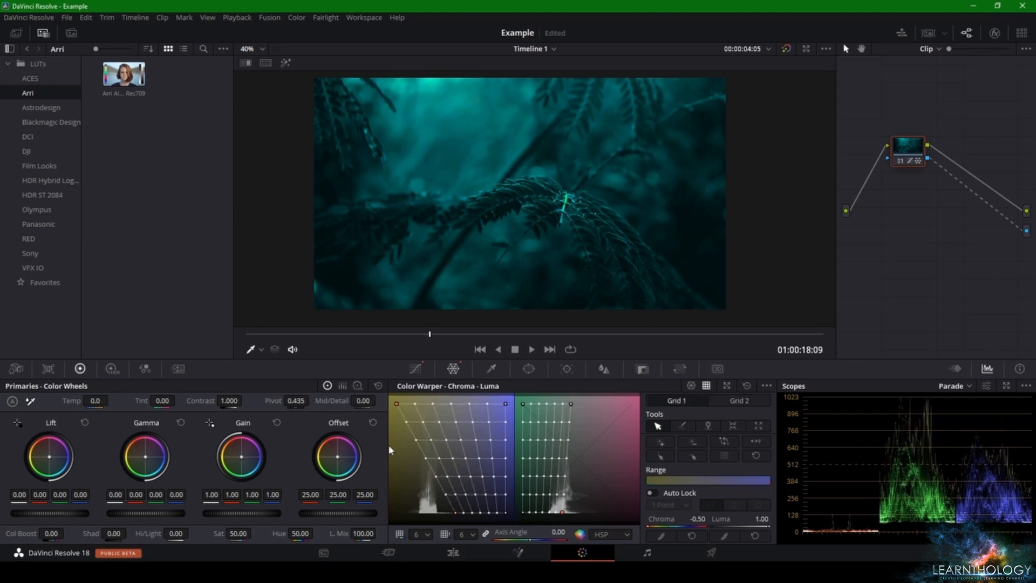
pyautogui.moveTo(455, 513); pyautogui.dragTo(454, 536)
pyautogui.moveTo(562, 514); pyautogui.dragTo(649, 519)
pyautogui.moveTo(570, 404); pyautogui.dragTo(631, 403)
pyautogui.moveTo(453, 512); pyautogui.dragTo(369, 510)
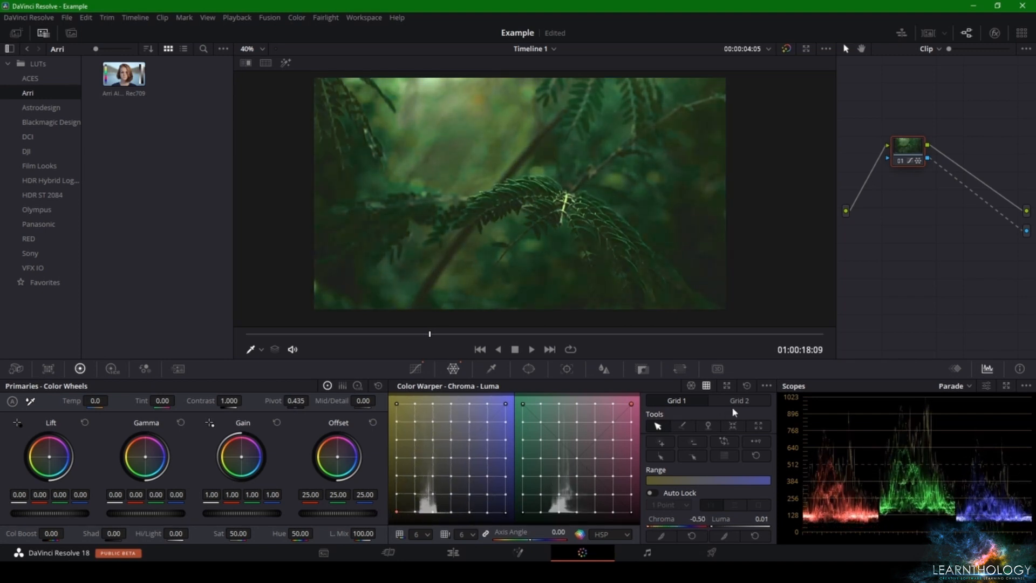
pyautogui.click(746, 386)
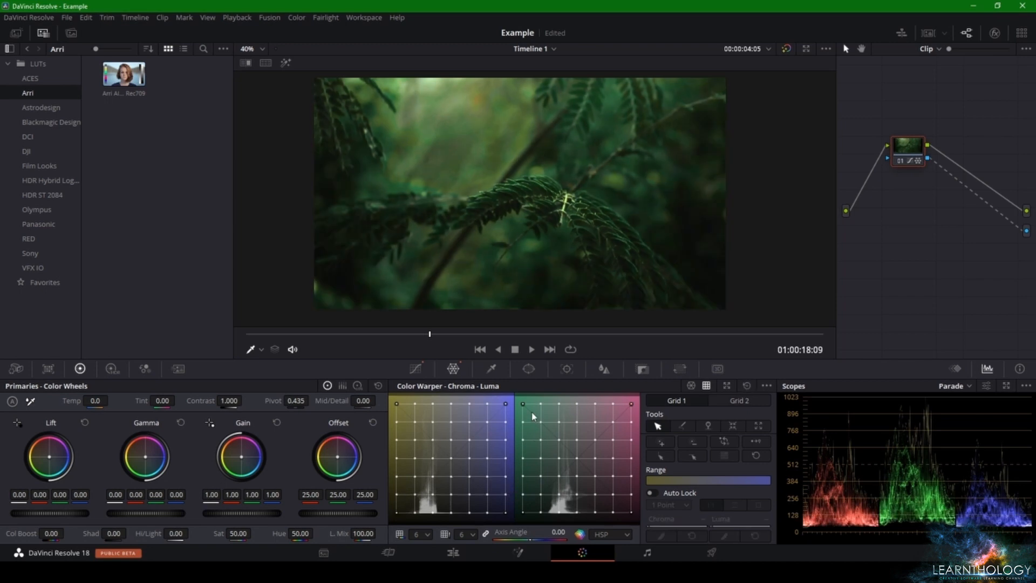
# - Pin the interior points of Grid 2 as a block and return to the selection tool
pyautogui.click(710, 427)
pyautogui.moveTo(536, 418); pyautogui.dragTo(627, 480)
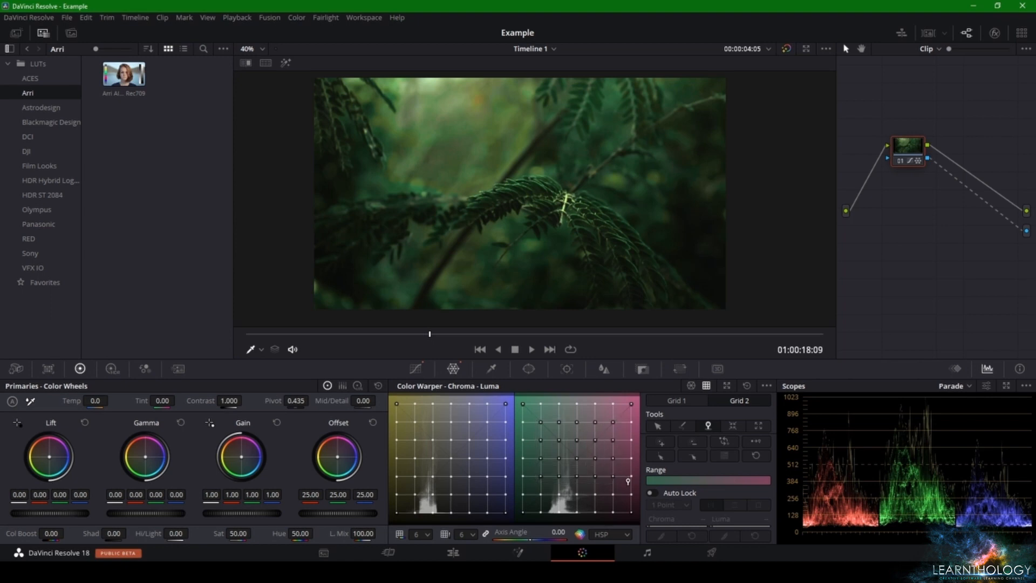
pyautogui.click(659, 426)
# - Inspect the Hue - Saturation web, box-selecting the points on its magenta side, and return the Color Warper to Chroma - Luma
pyautogui.click(415, 368)
pyautogui.click(453, 368)
pyautogui.click(690, 385)
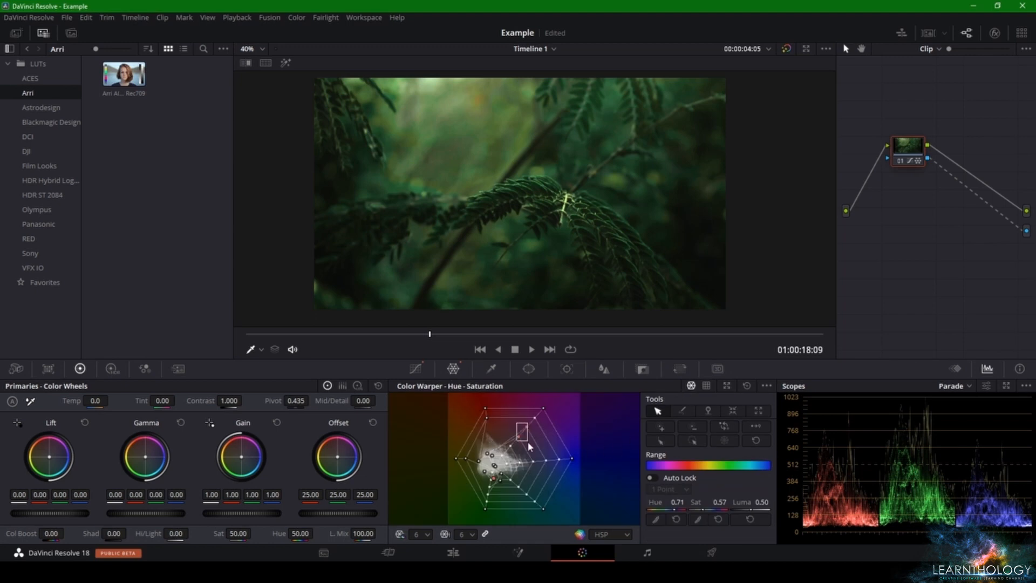
pyautogui.moveTo(512, 425); pyautogui.dragTo(546, 462)
pyautogui.click(706, 386)
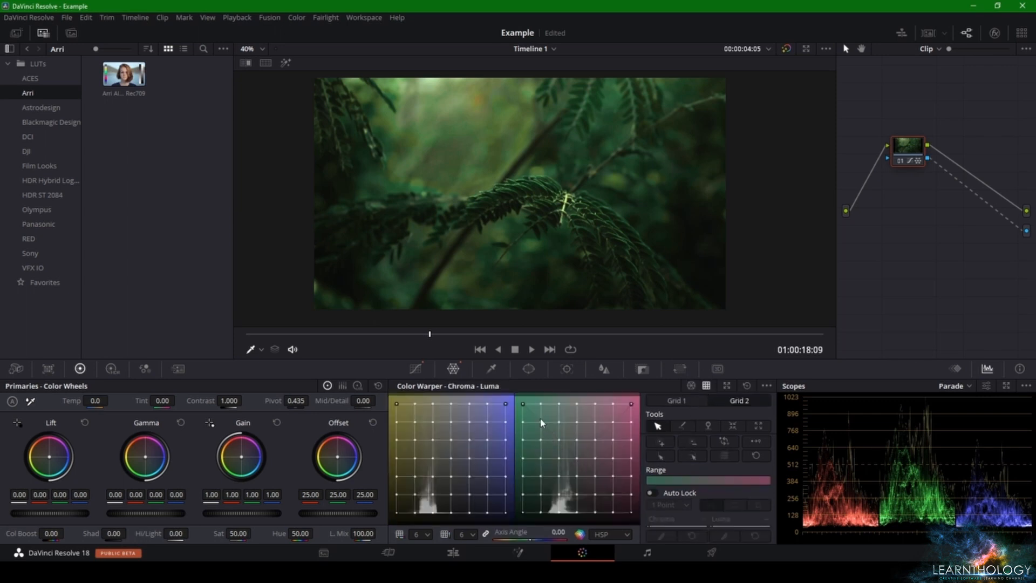
# - Pin Grid 2's interior points again and switch back to the selection tool
pyautogui.click(705, 427)
pyautogui.moveTo(539, 413); pyautogui.dragTo(612, 500)
pyautogui.moveTo(536, 417); pyautogui.dragTo(595, 491)
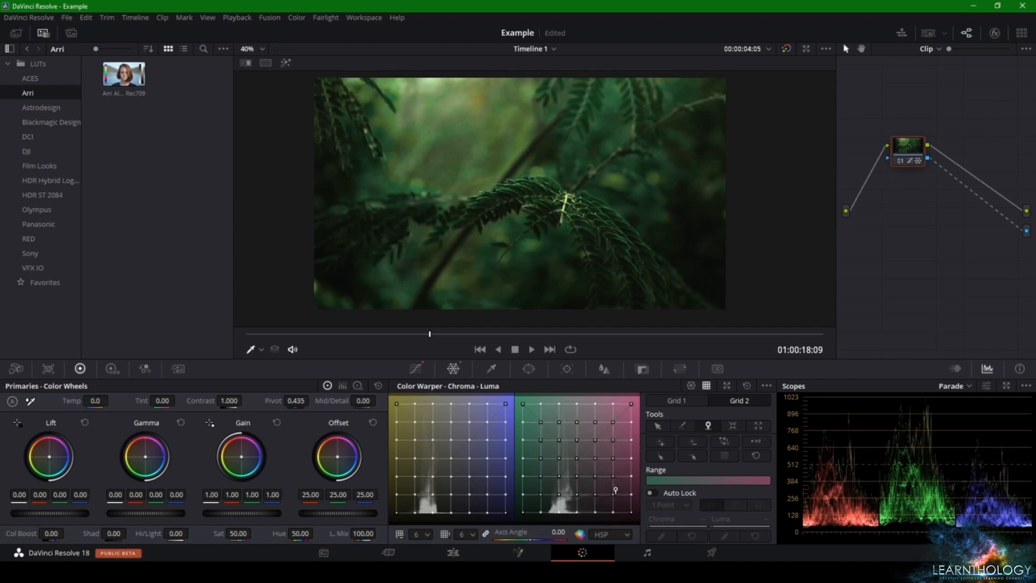
pyautogui.click(658, 426)
# - Move Grid 2's dark green corner to about chroma -0.46, and shift its bright green corner and the neighbouring unpinned points inward past the pins
pyautogui.moveTo(524, 480); pyautogui.dragTo(527, 512)
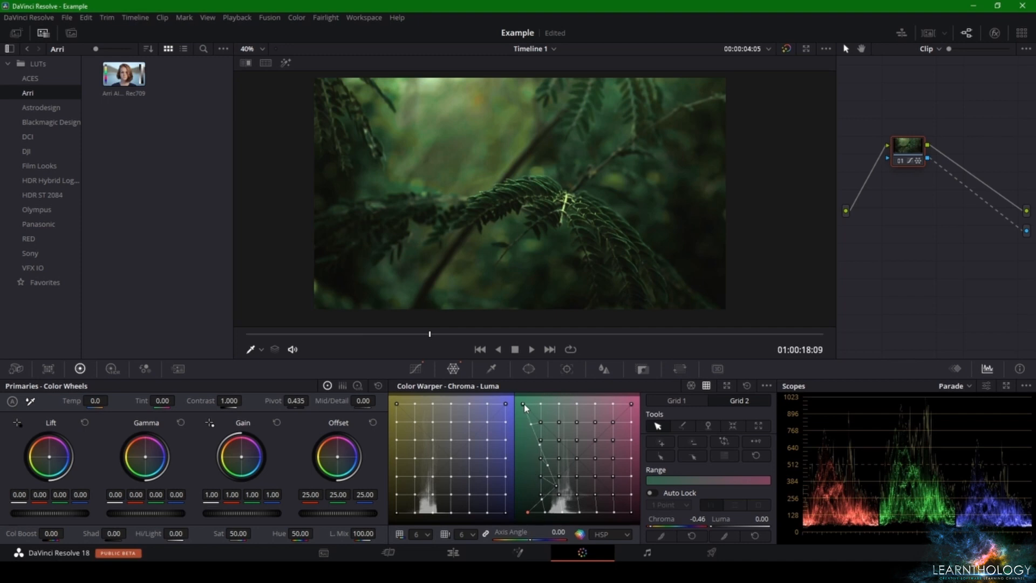
pyautogui.moveTo(523, 404); pyautogui.dragTo(574, 403)
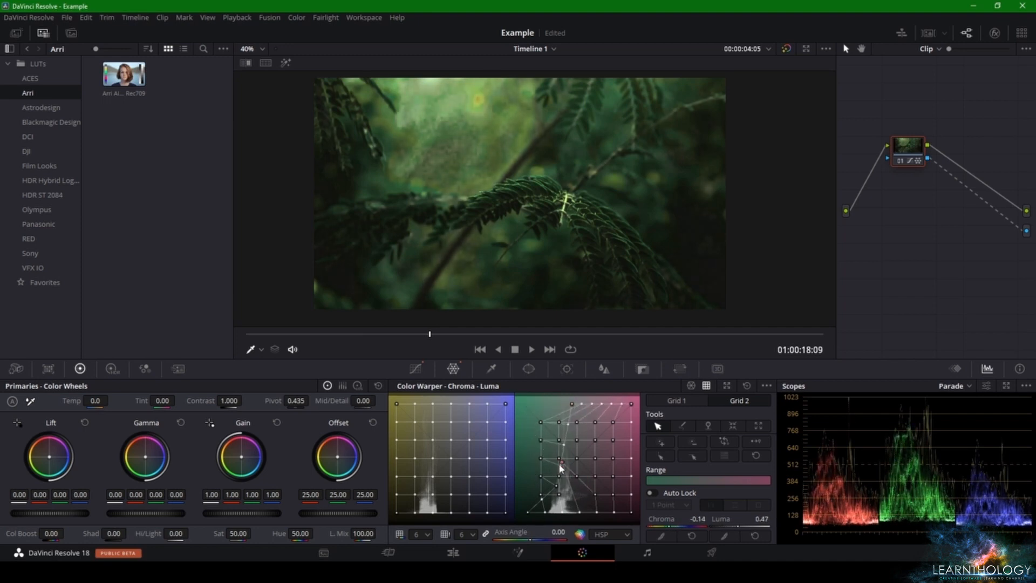
pyautogui.click(572, 495)
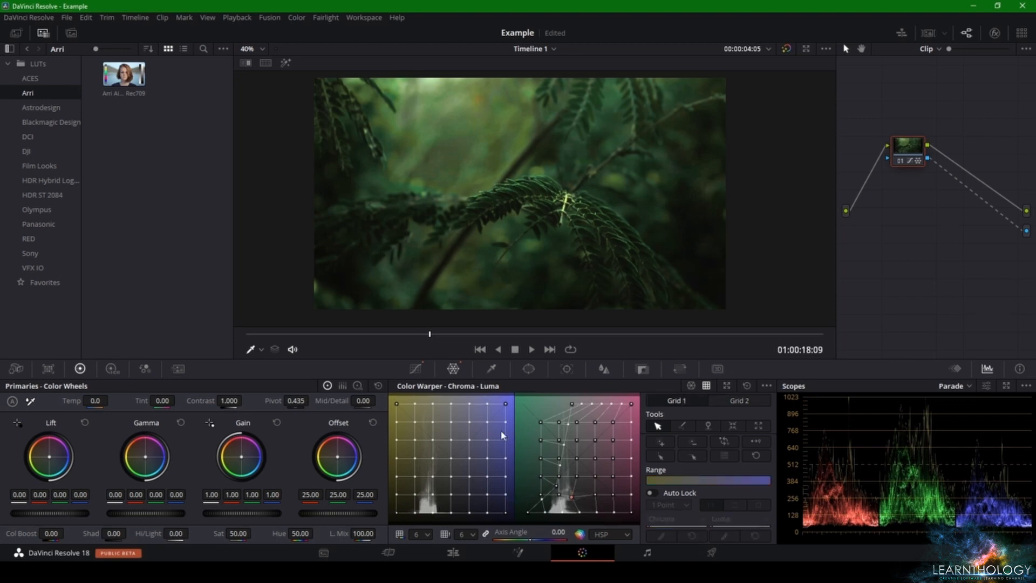
# - Move Grid 1's bright blue corner to about chroma 0.17 and its dark blue corner to about 0.37, and return the bright one to 0.50
pyautogui.moveTo(506, 403); pyautogui.dragTo(469, 392)
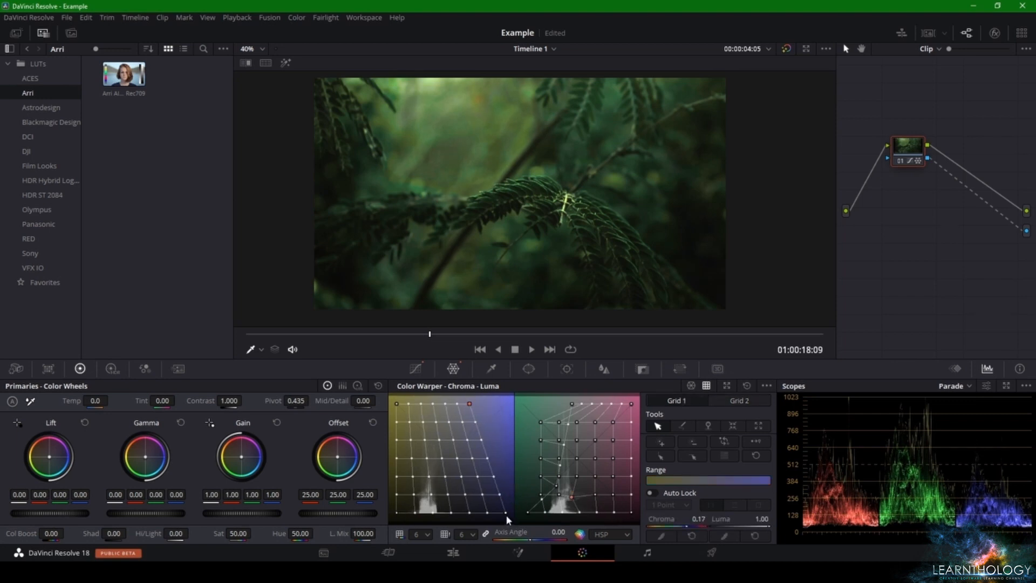
pyautogui.moveTo(506, 513); pyautogui.dragTo(497, 475)
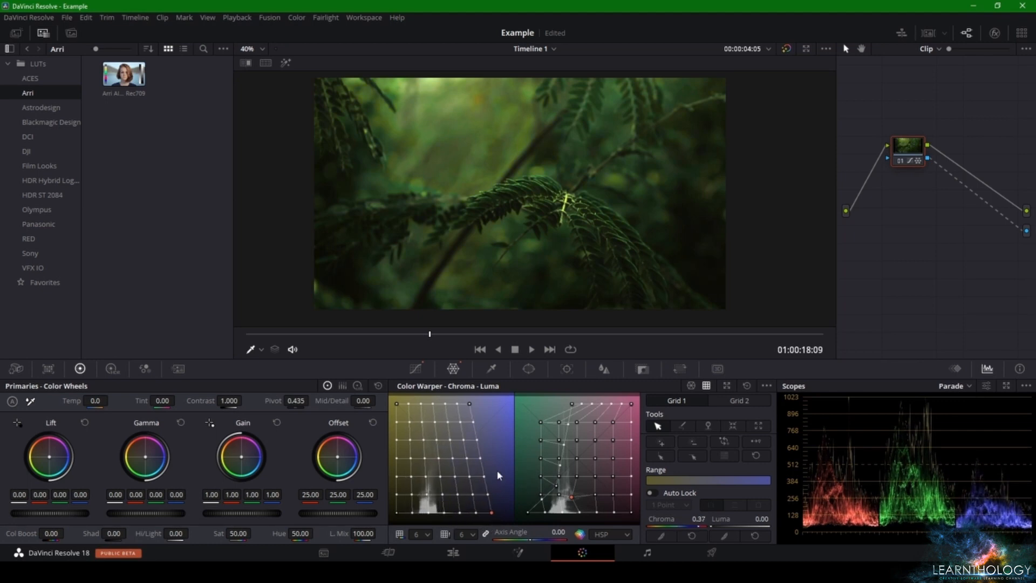
pyautogui.moveTo(469, 403); pyautogui.dragTo(505, 403)
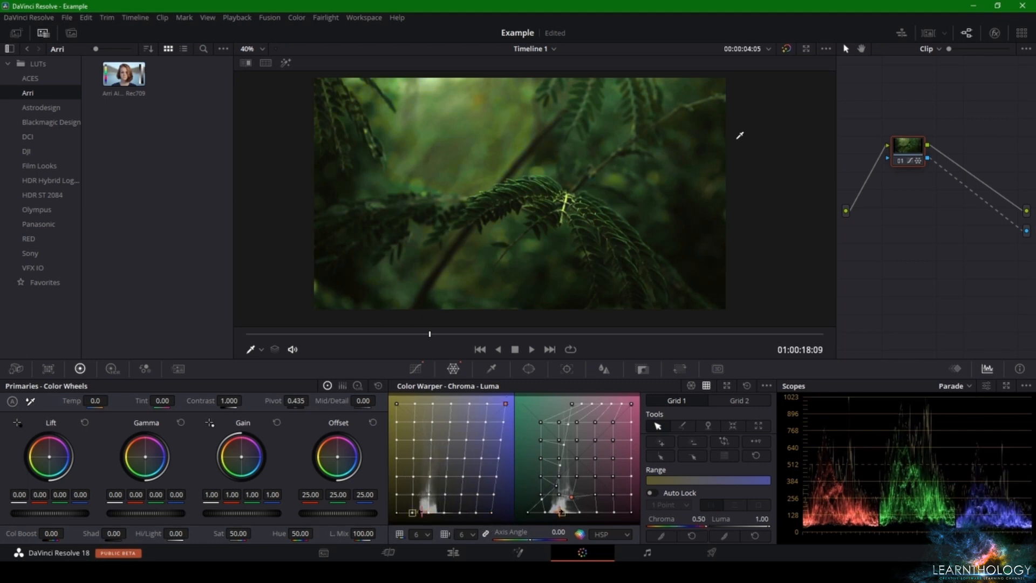
# - Compare the image with and without the chroma-luma grade by bypassing and re-enabling the grade
pyautogui.click(786, 48)
pyautogui.click(786, 49)
pyautogui.scroll(1, 673, 280)
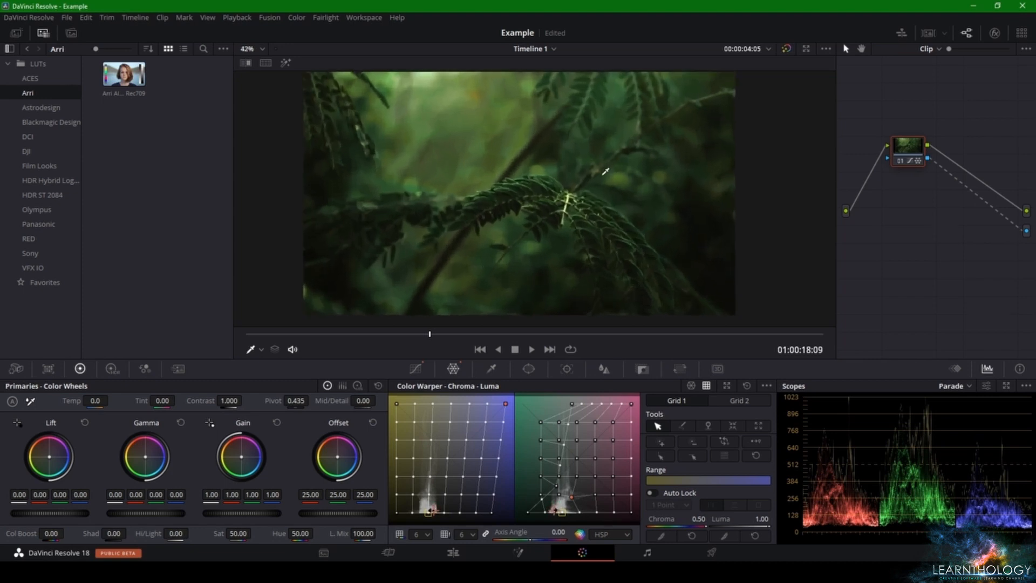
# - Reset both chroma-luma grids and switch the Color Warper back to Hue - Saturation
pyautogui.click(747, 385)
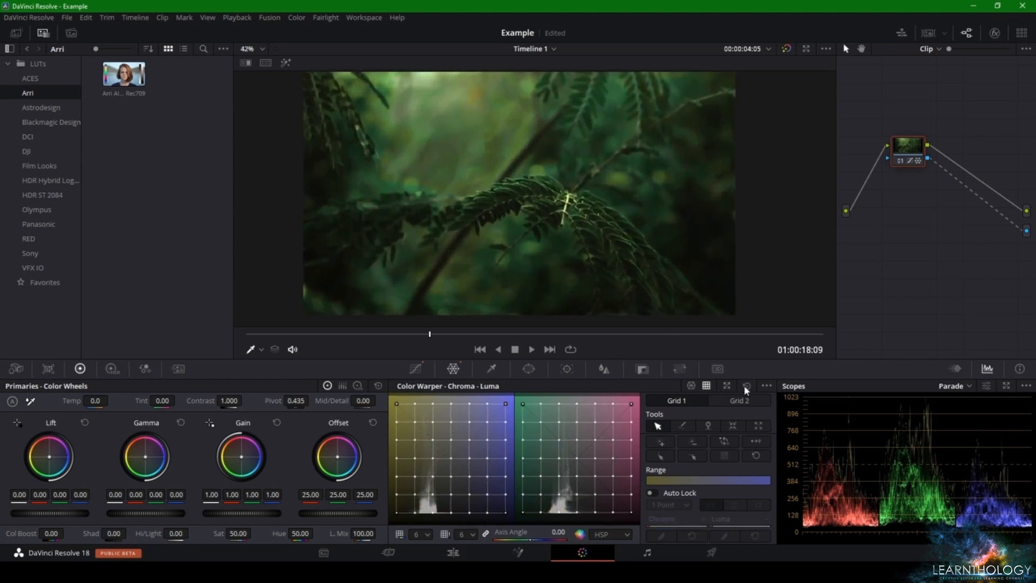
pyautogui.click(691, 385)
pyautogui.scroll(-2, 642, 236)
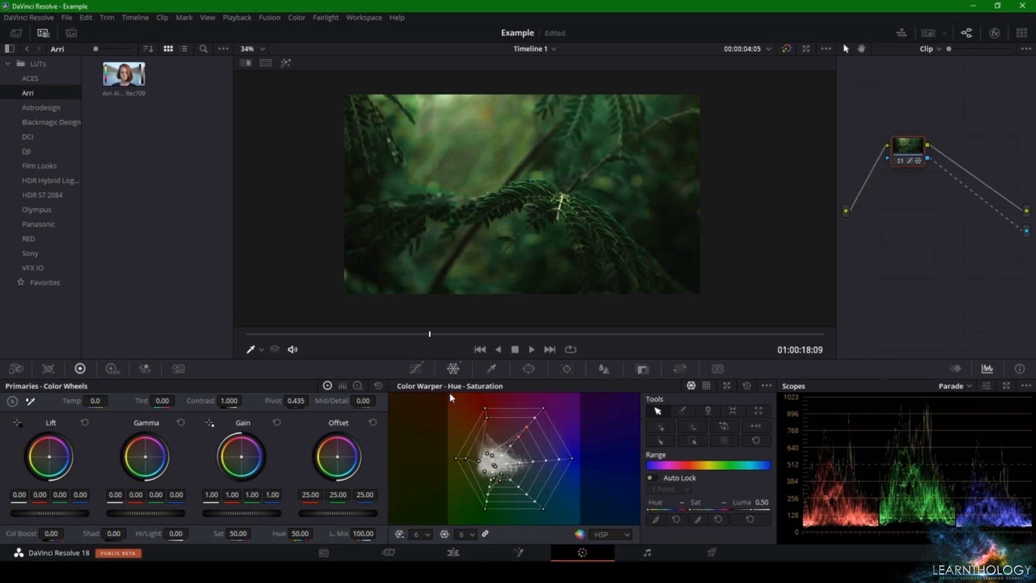